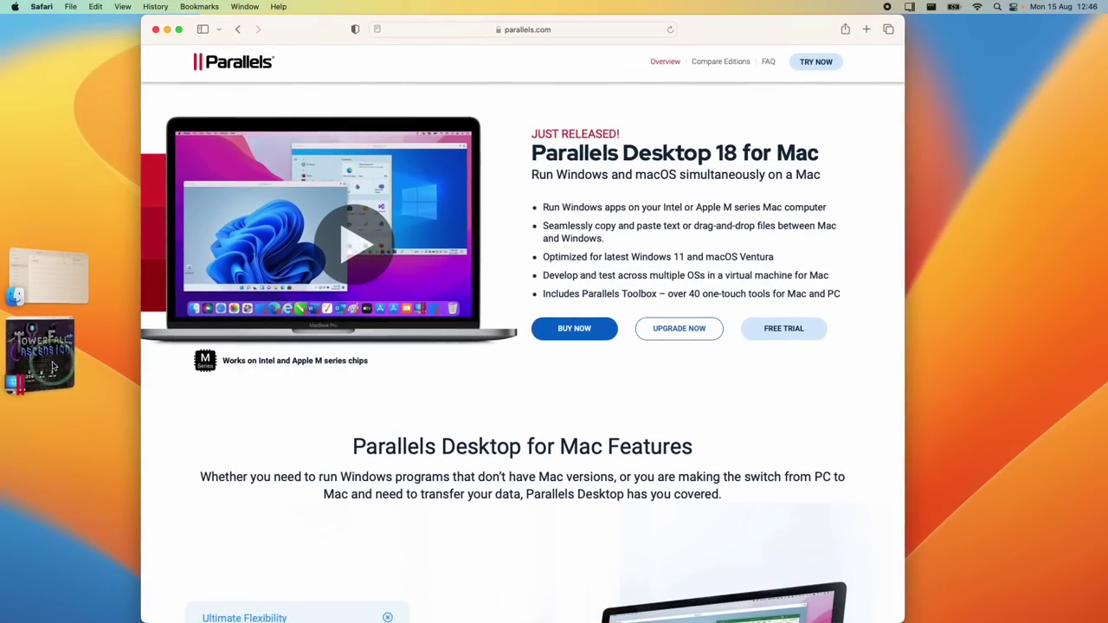
Step: Bring the browser forward and open the Parallels Desktop for Mac home page with its purchase and free-trial offers
click(52, 361)
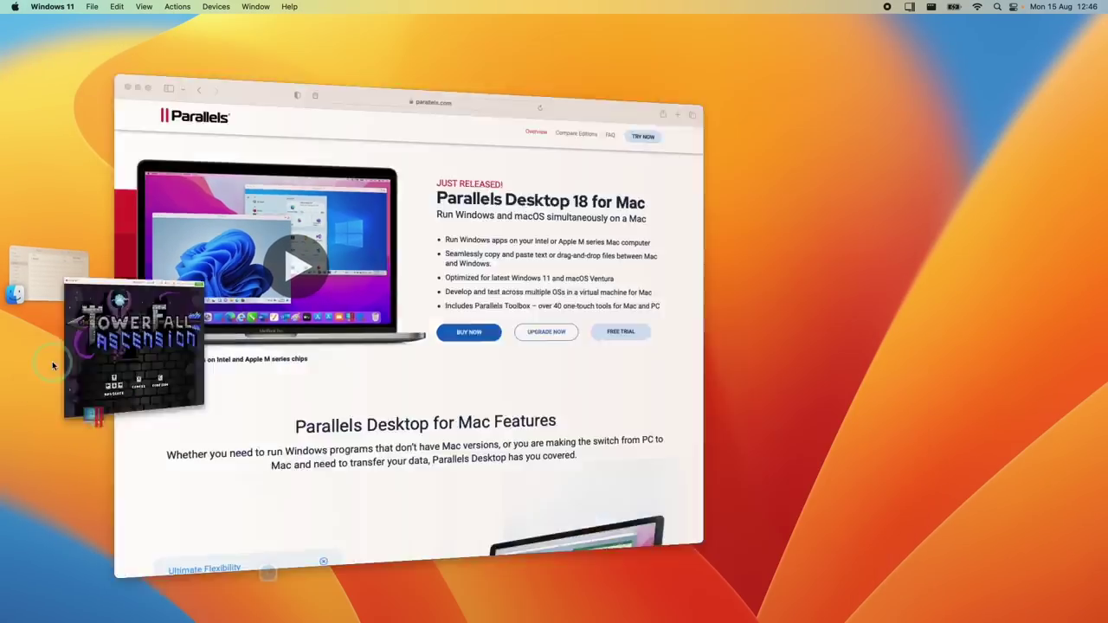
click(51, 342)
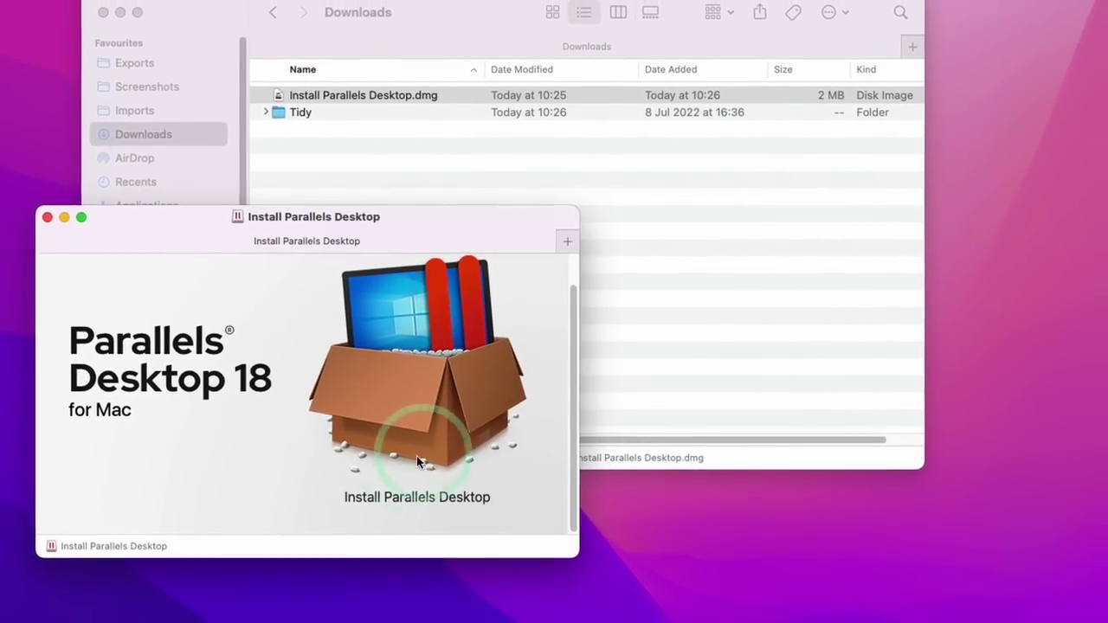
scroll(571, 265, up, 2)
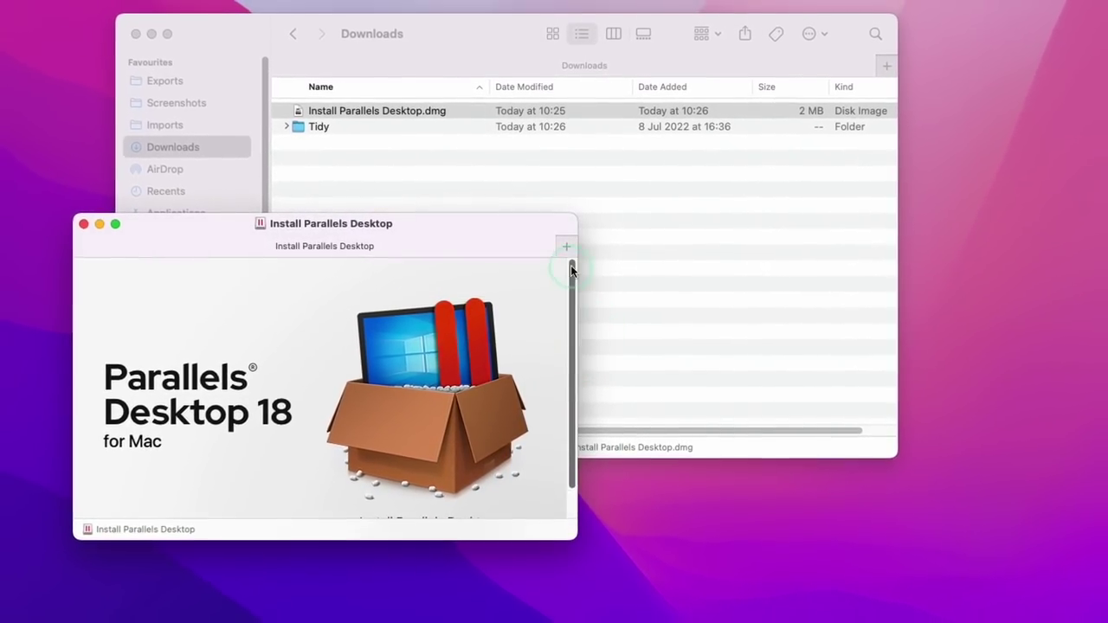
double_click(403, 346)
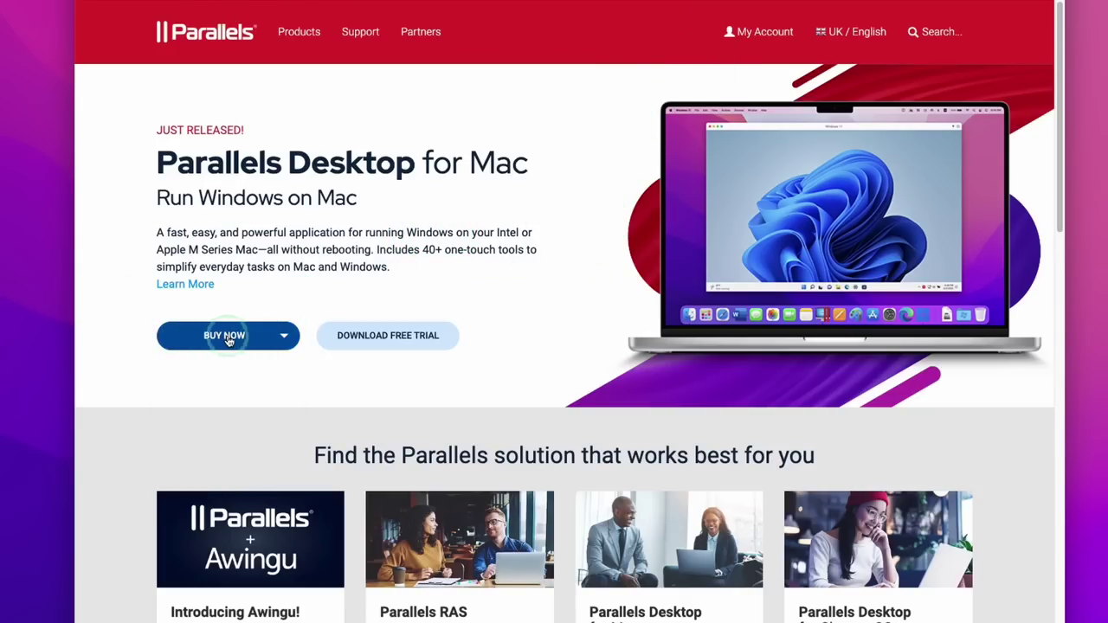
click(229, 340)
click(219, 371)
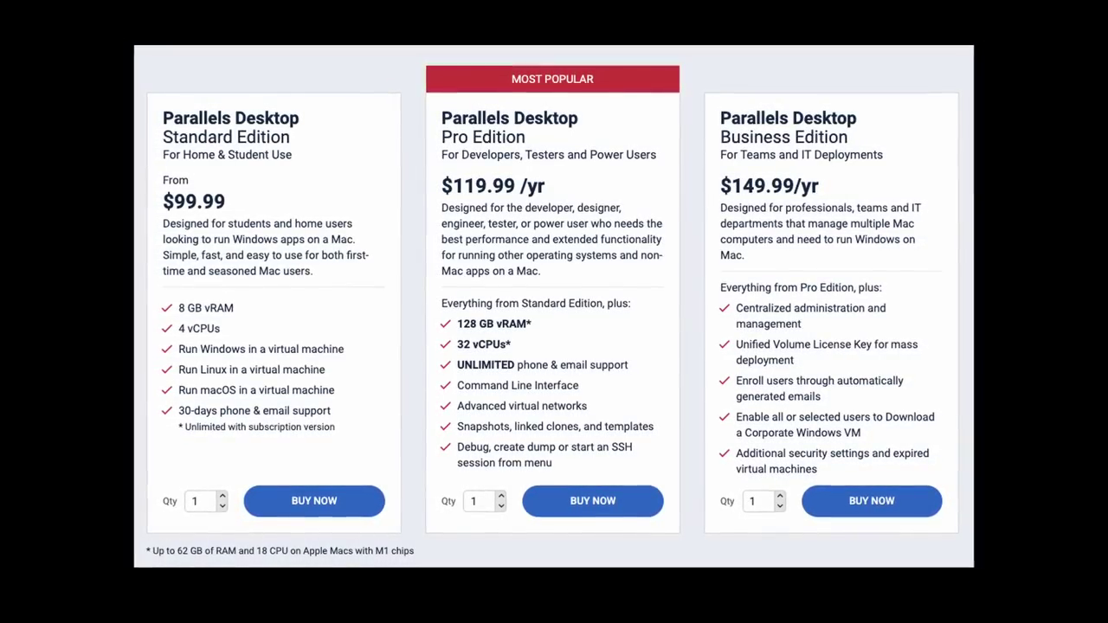
click(639, 305)
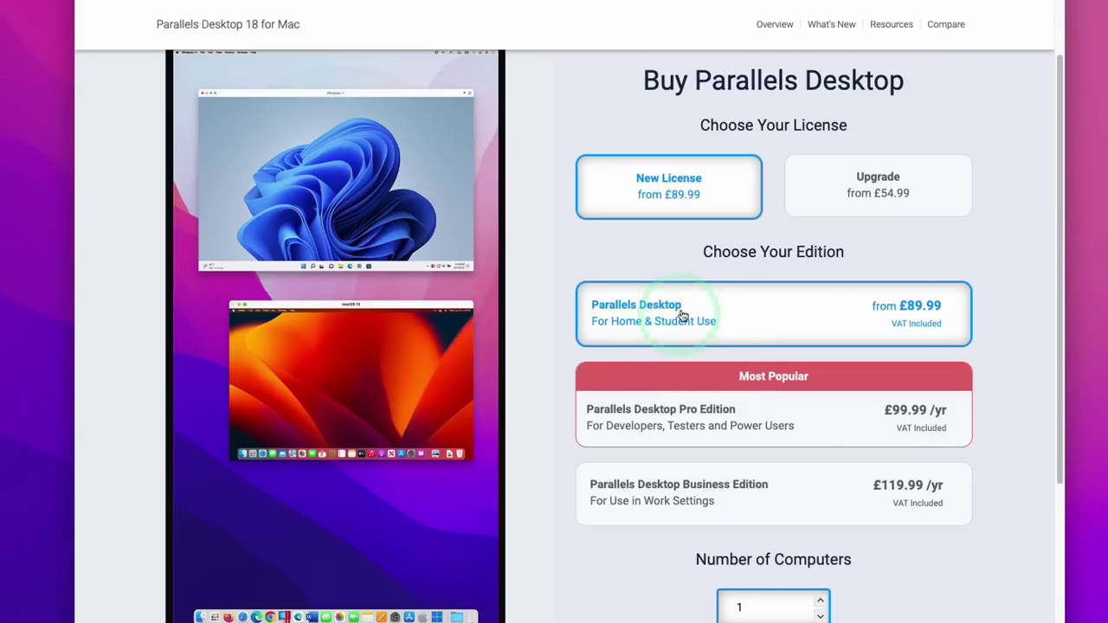
click(692, 389)
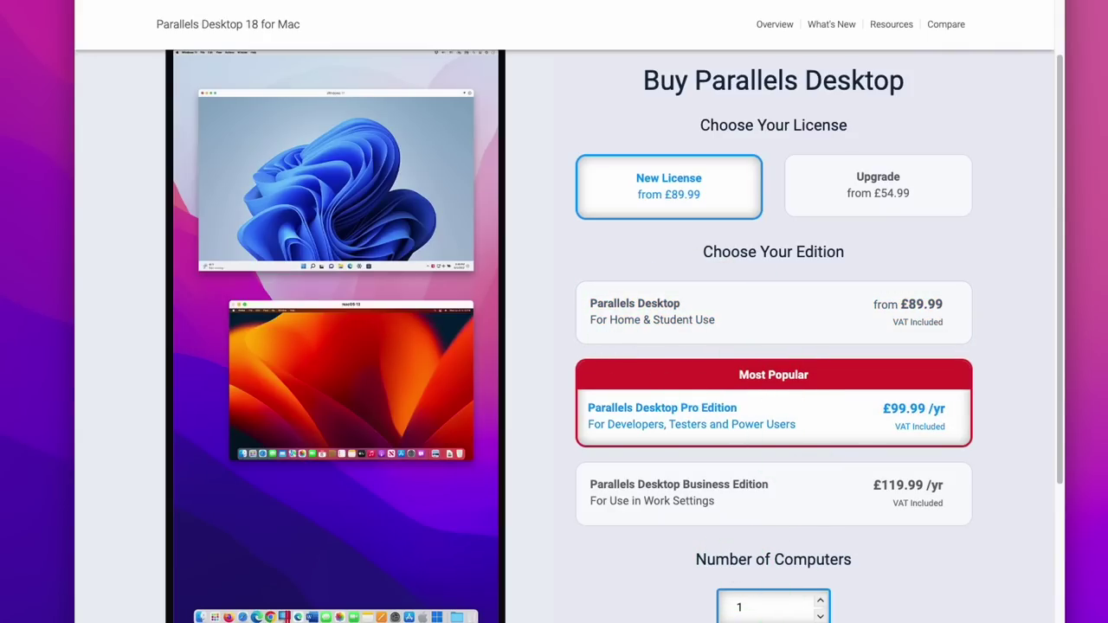
click(256, 283)
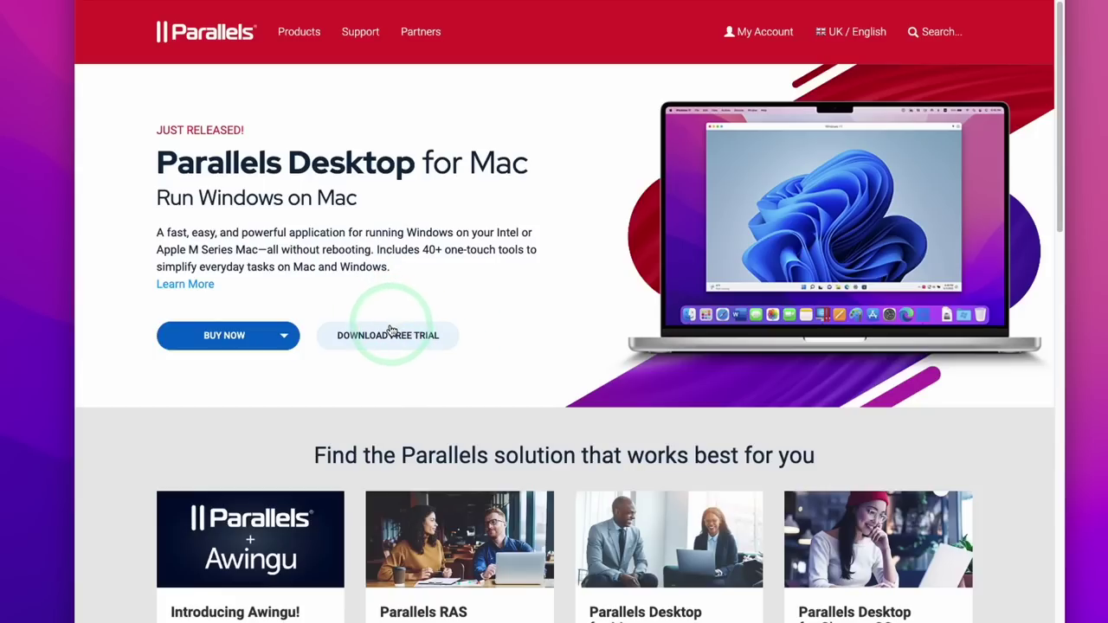
Step: Start the Parallels Desktop free-trial download from the Trial Center, then switch to the macOS desktop
click(402, 337)
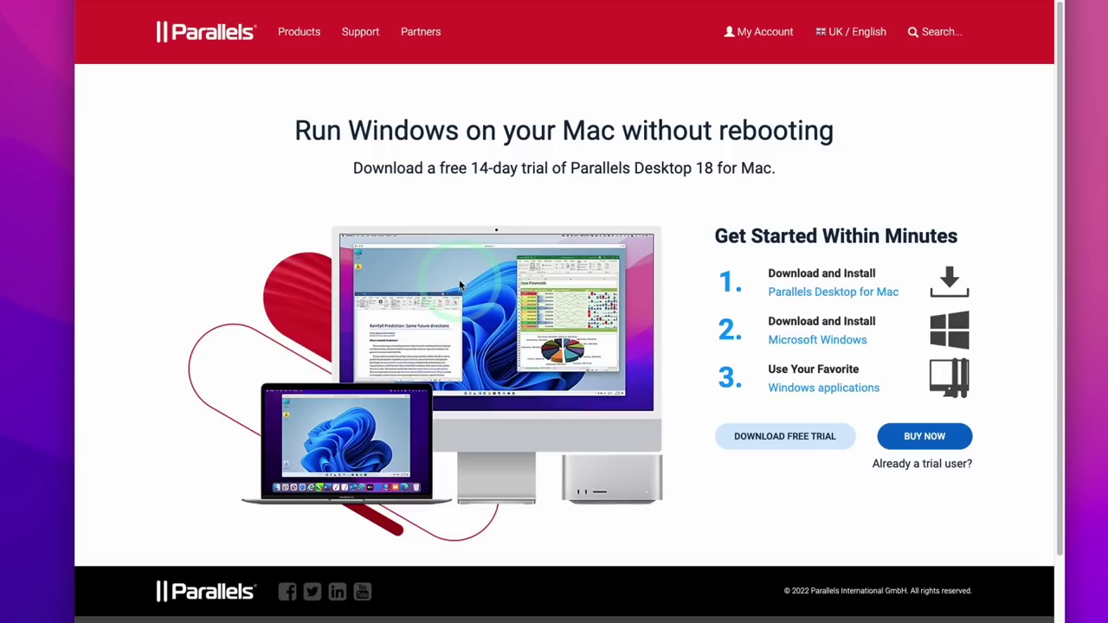
click(766, 435)
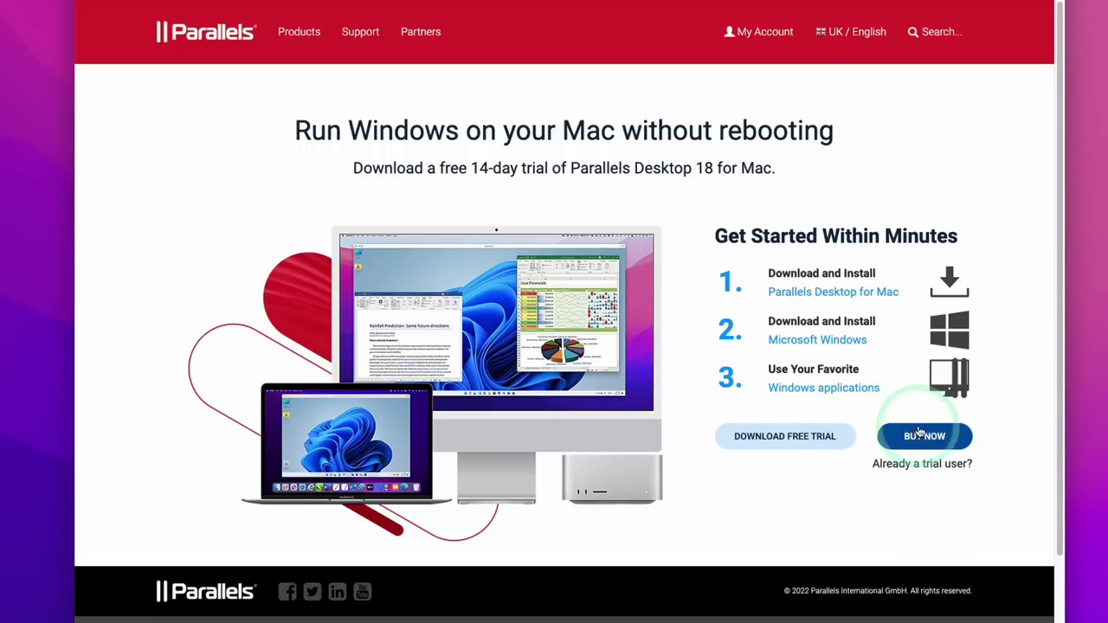
click(750, 440)
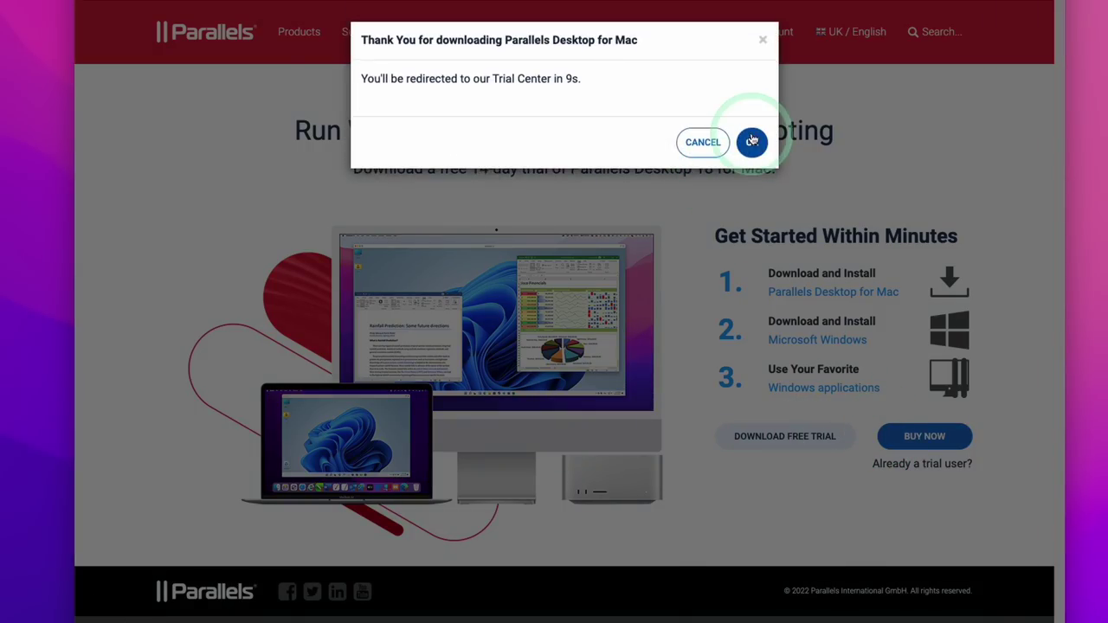
click(752, 142)
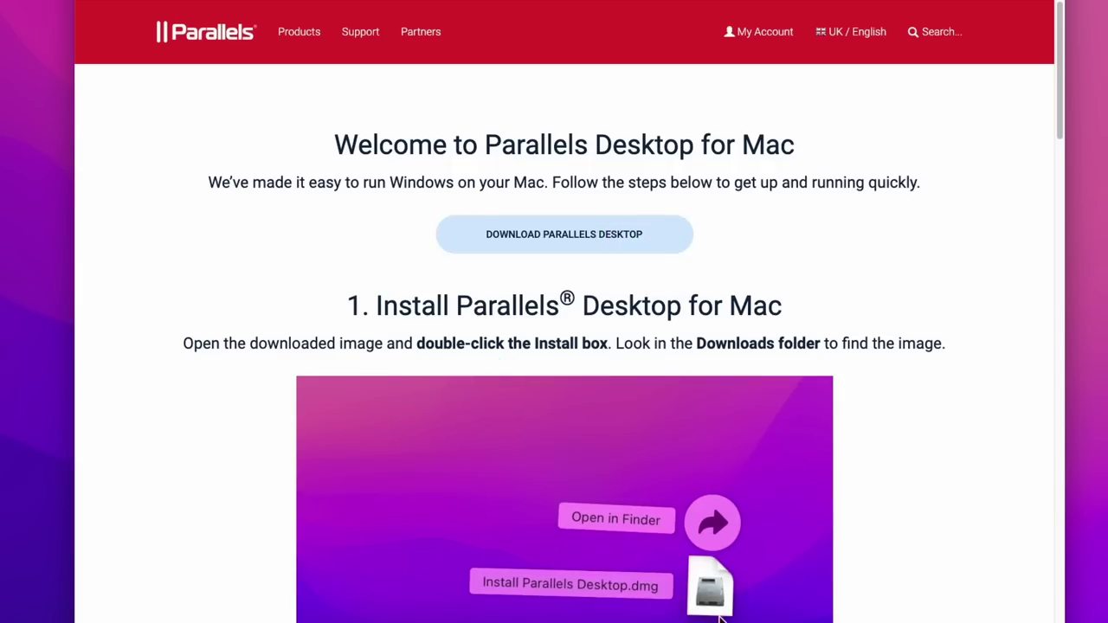
click(177, 340)
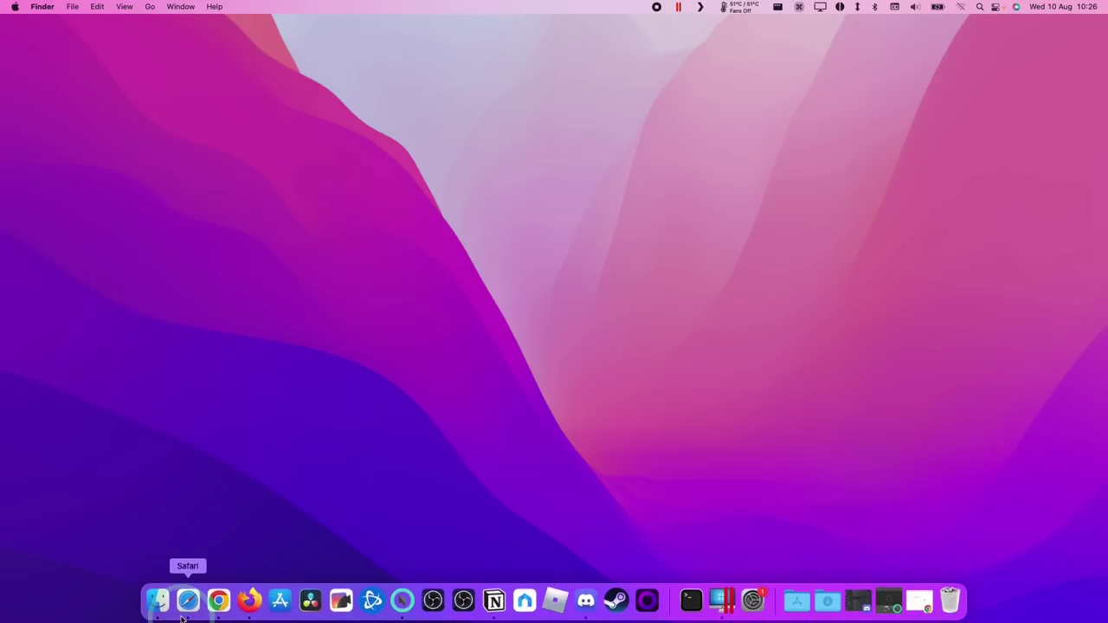
Step: Open Install Parallels Desktop.dmg from the Downloads folder in a new Finder window
click(159, 616)
click(298, 193)
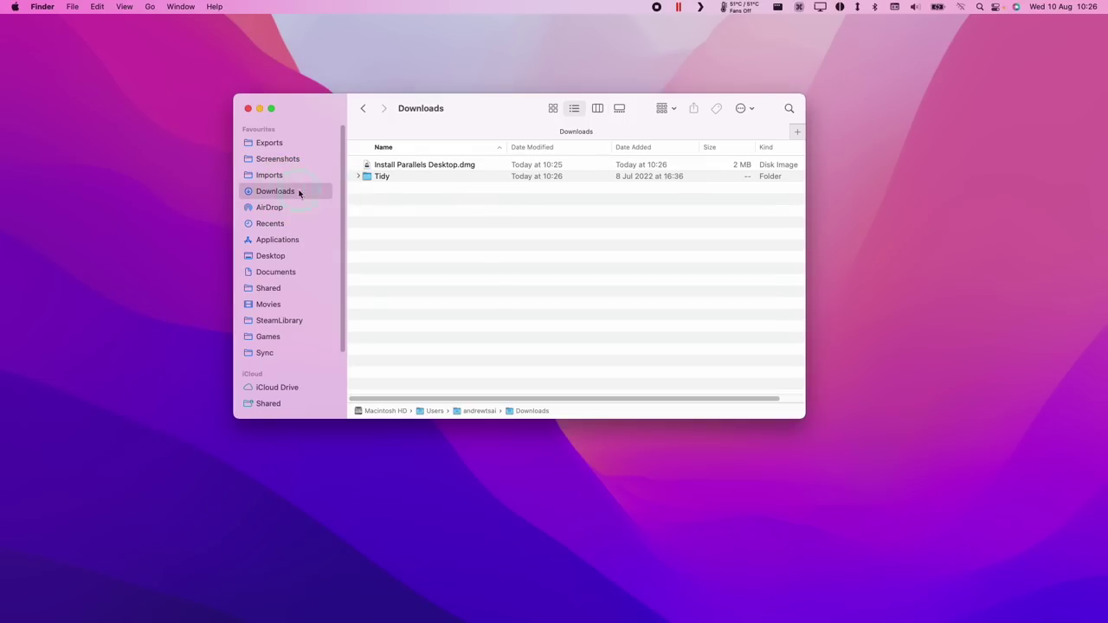
click(403, 168)
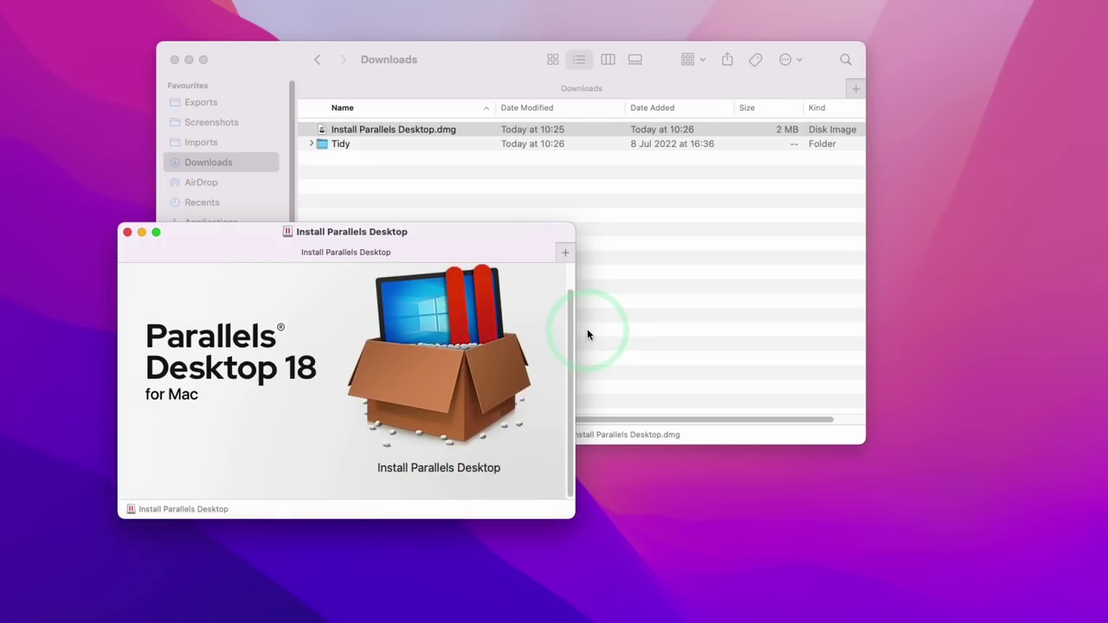
Step: Run the Install package, confirm opening it, accept the EULA and authorize with the admin password
double_click(417, 377)
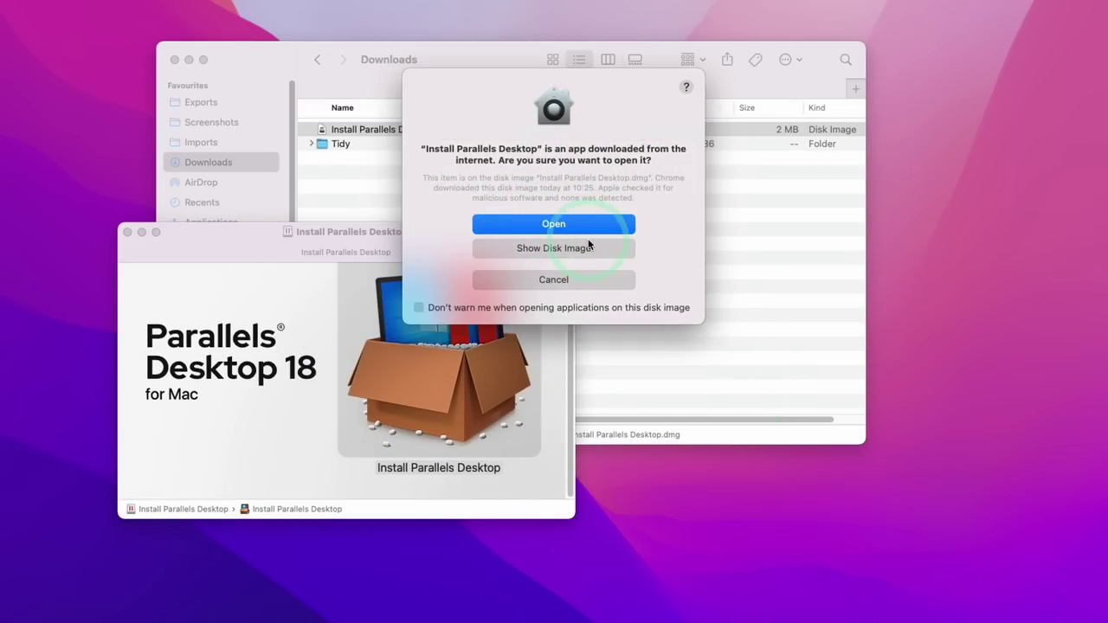
click(553, 225)
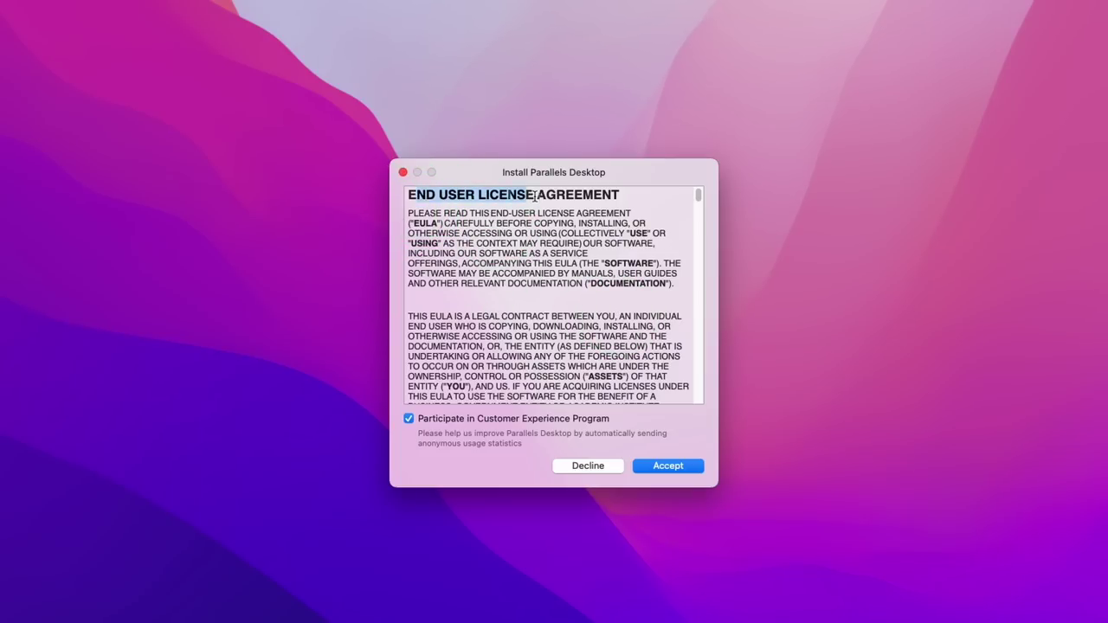
click(649, 466)
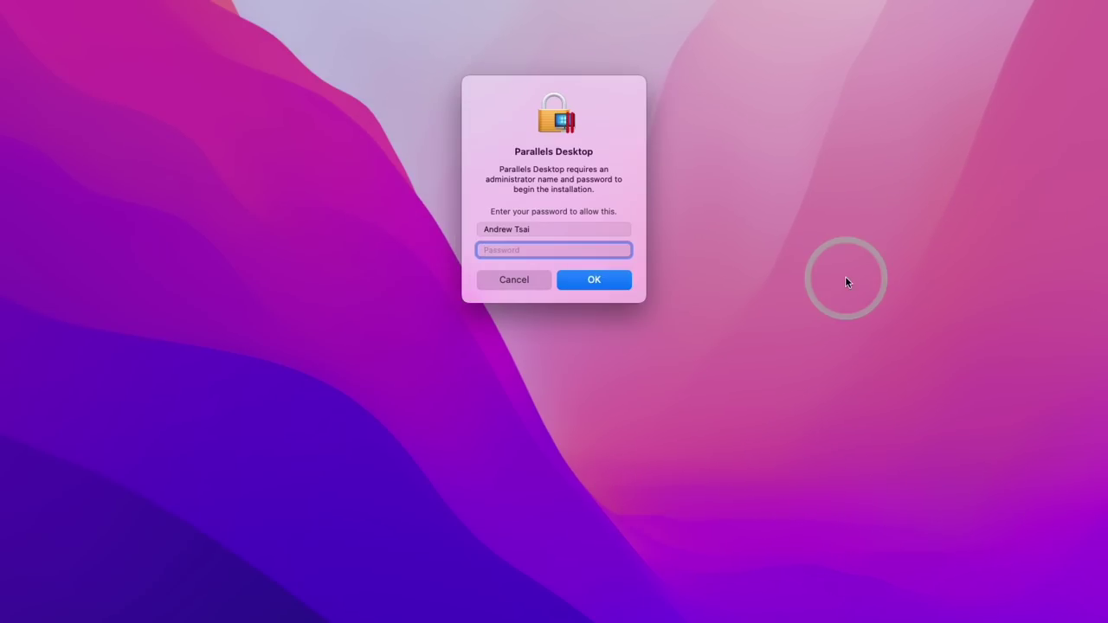
key(Return)
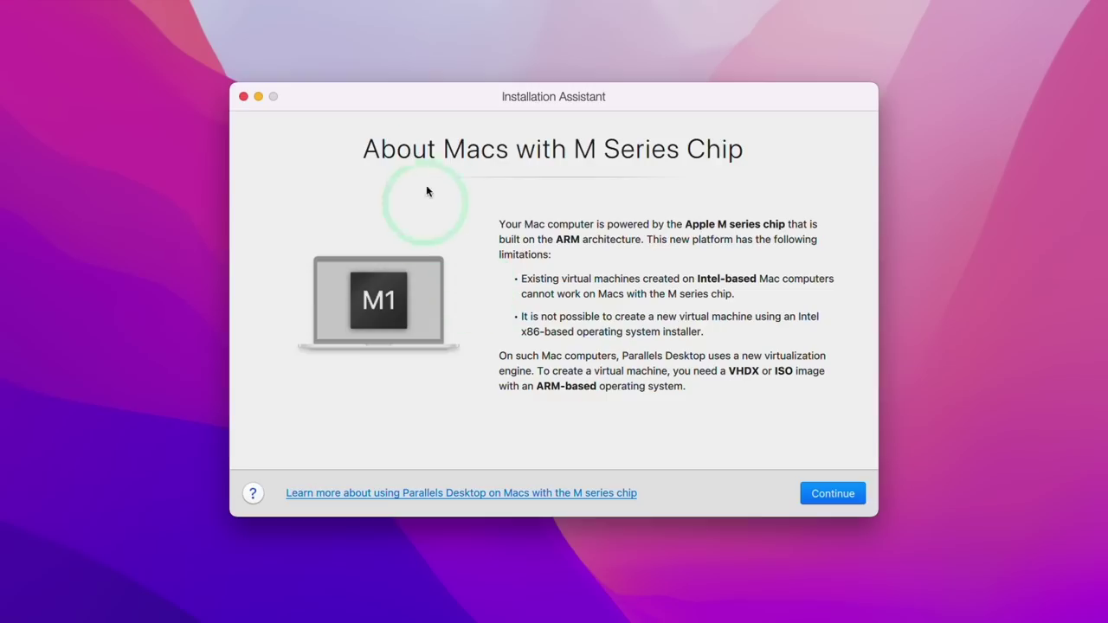
Step: Choose Get Windows 11 from Microsoft and install it into a new VM until Installation Complete
click(833, 493)
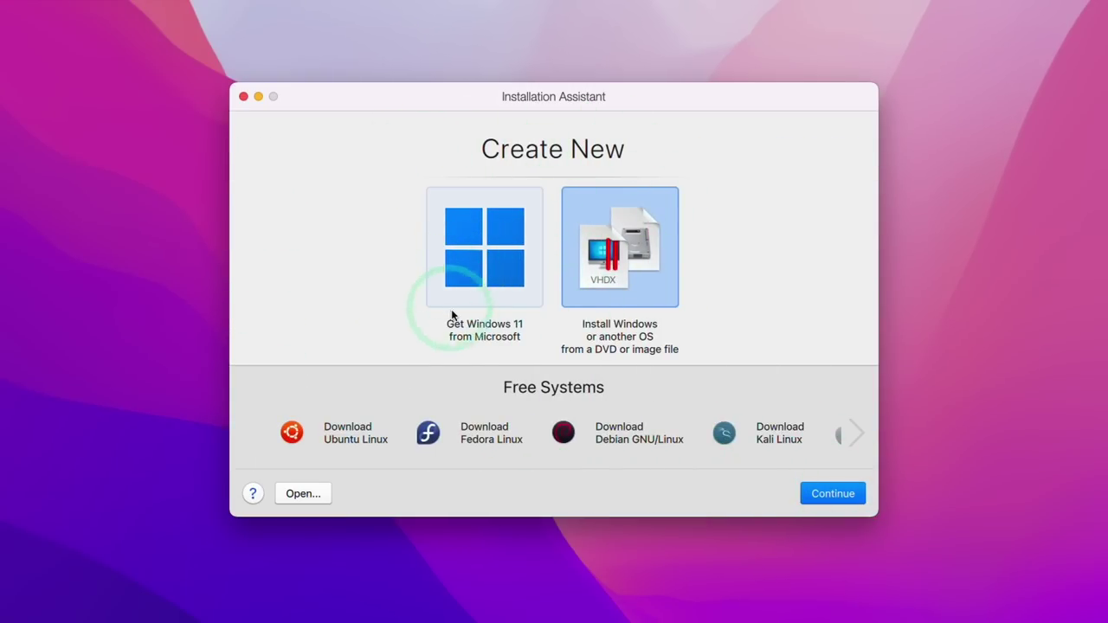
click(483, 297)
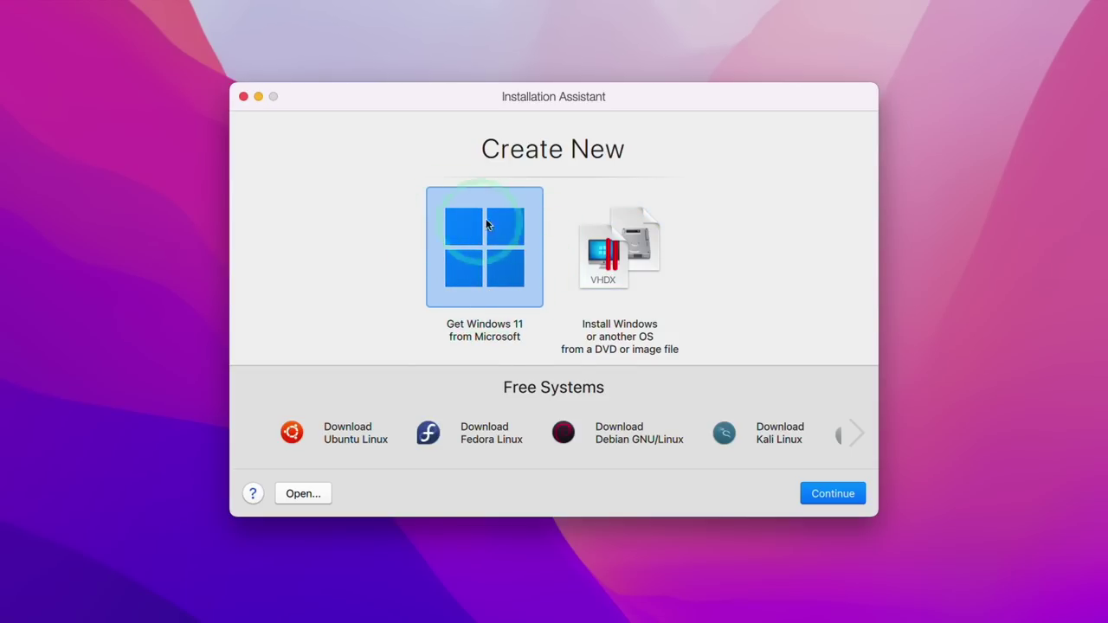
click(835, 495)
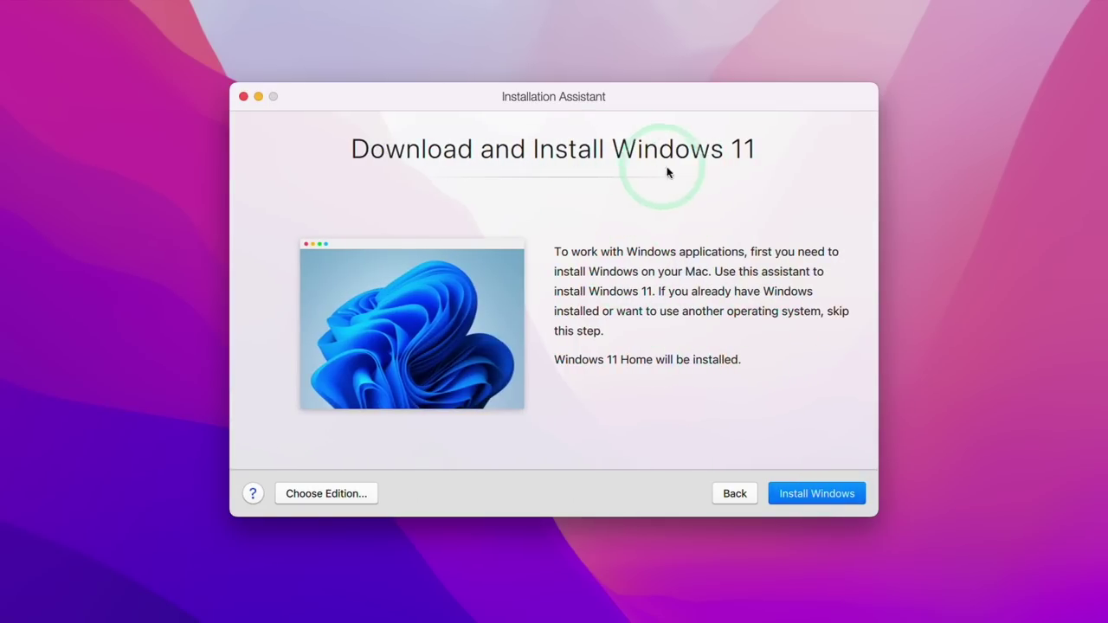
click(805, 496)
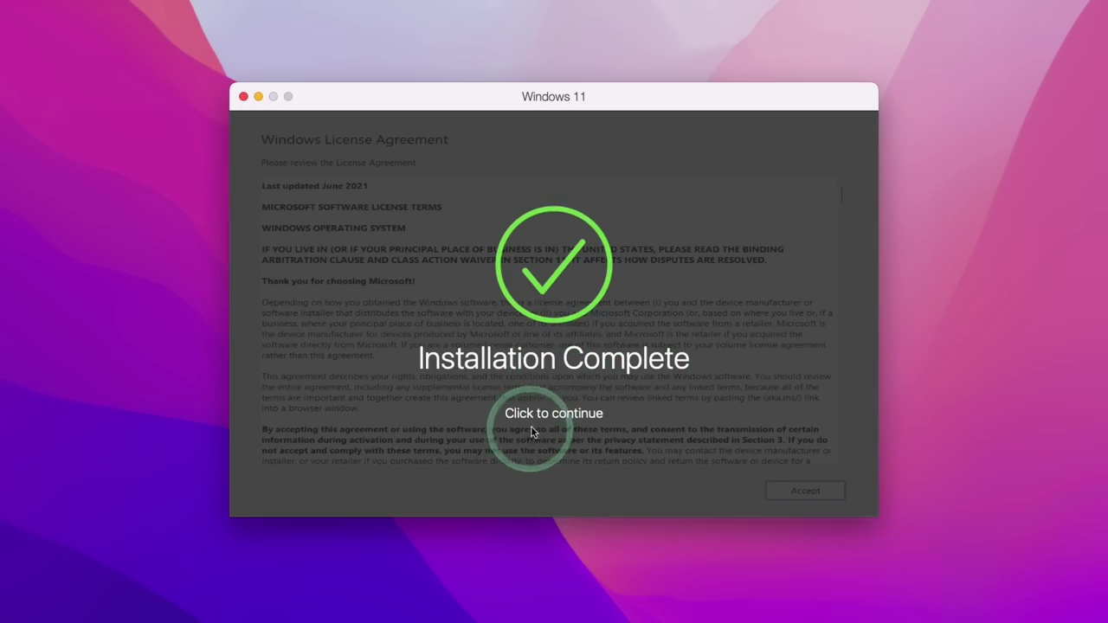
Step: Accept the Windows license, minimize the Edge welcome page and bring Windows Update settings into focus
click(544, 412)
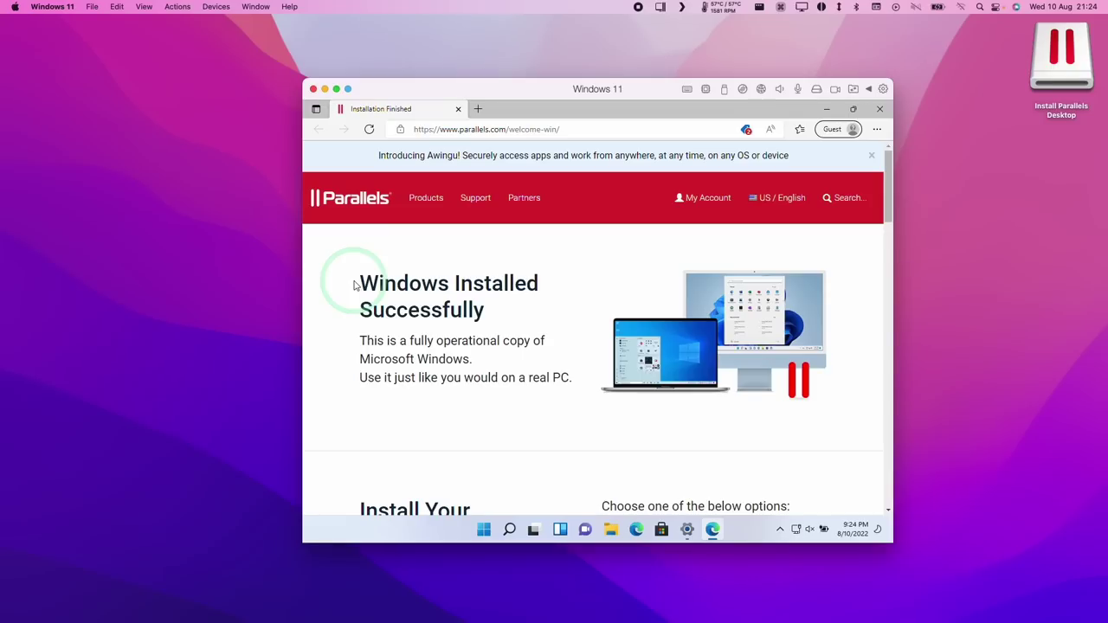
drag(346, 280, 563, 366)
click(465, 312)
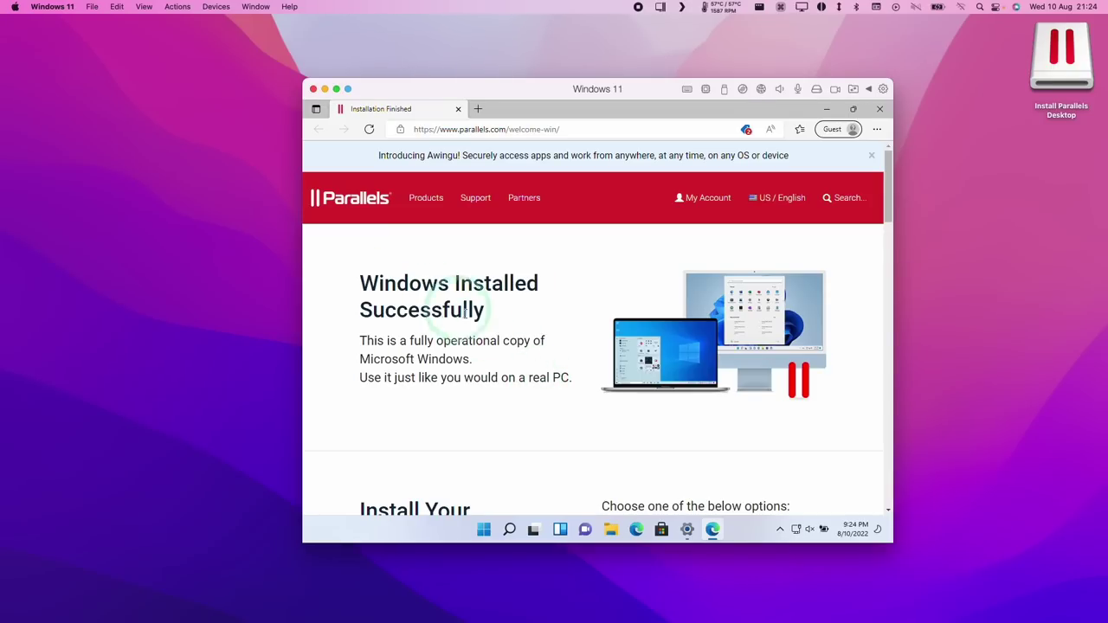
click(825, 110)
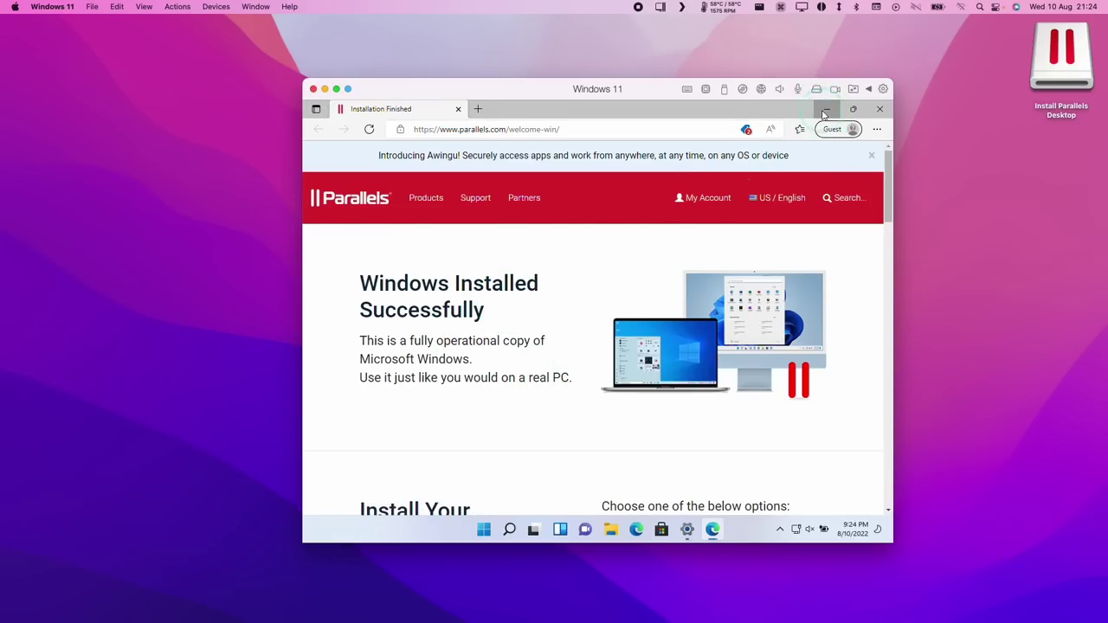
click(524, 179)
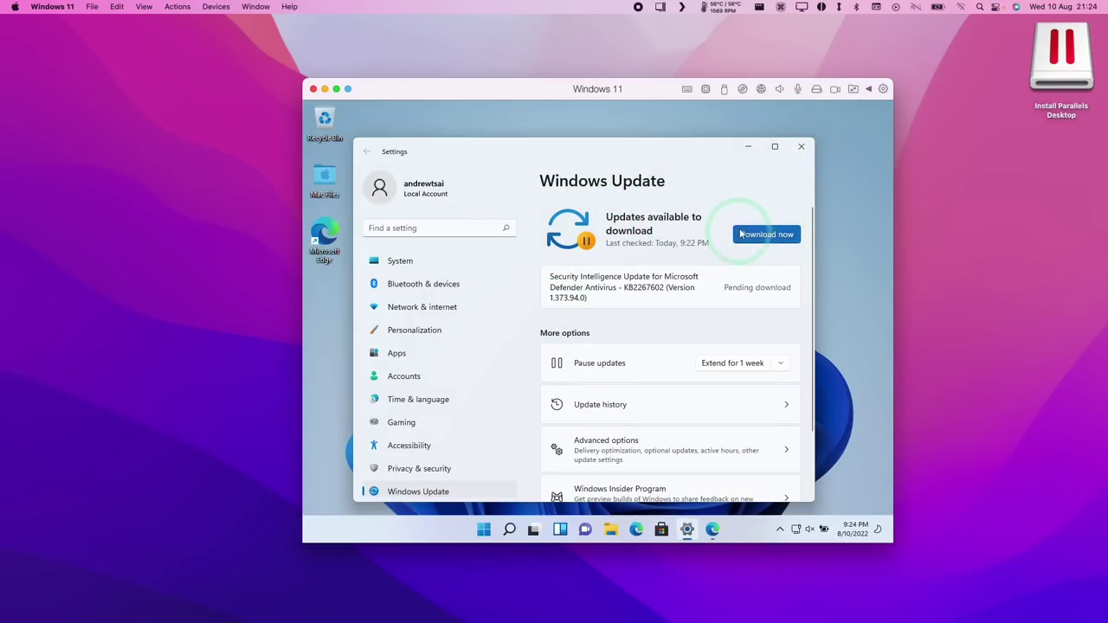
Step: Download the Steam installer for Windows from the Steam website in Edge
click(750, 150)
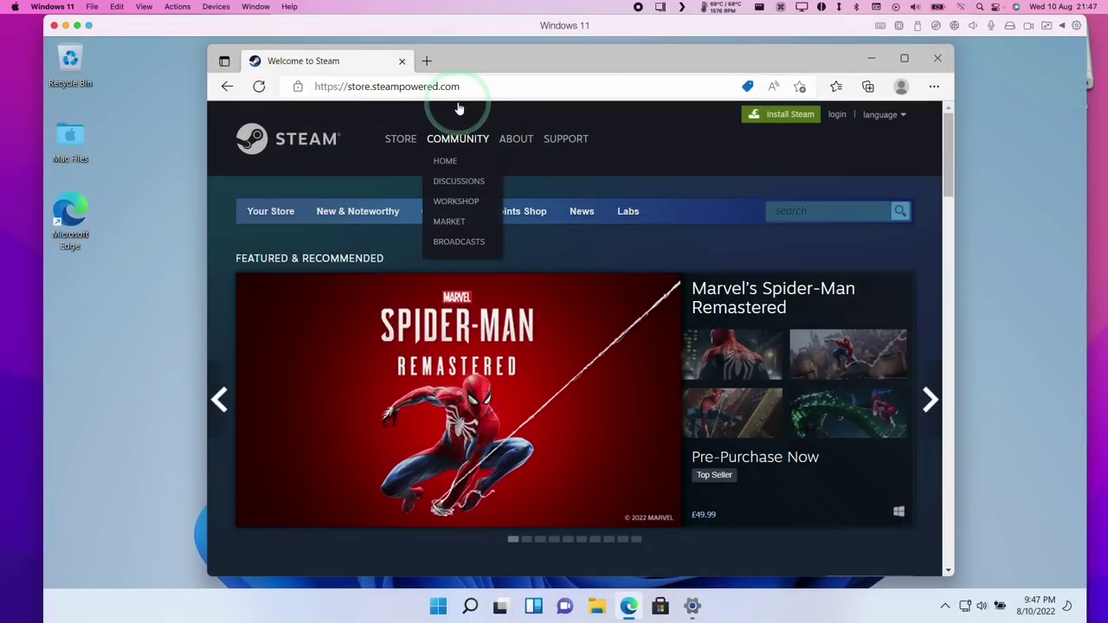
click(431, 94)
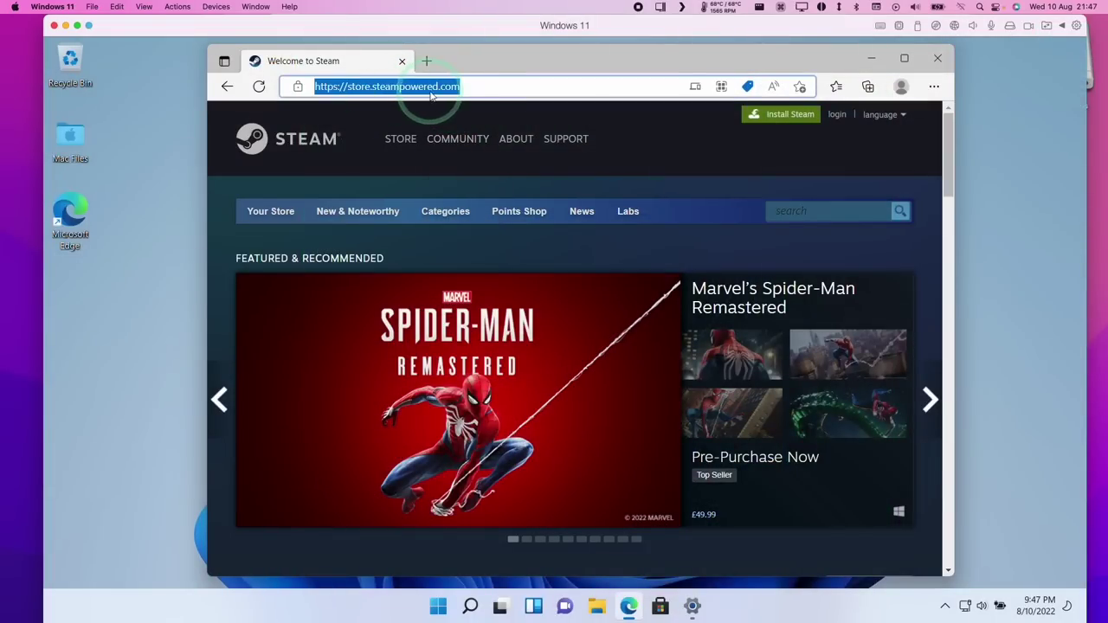
click(778, 122)
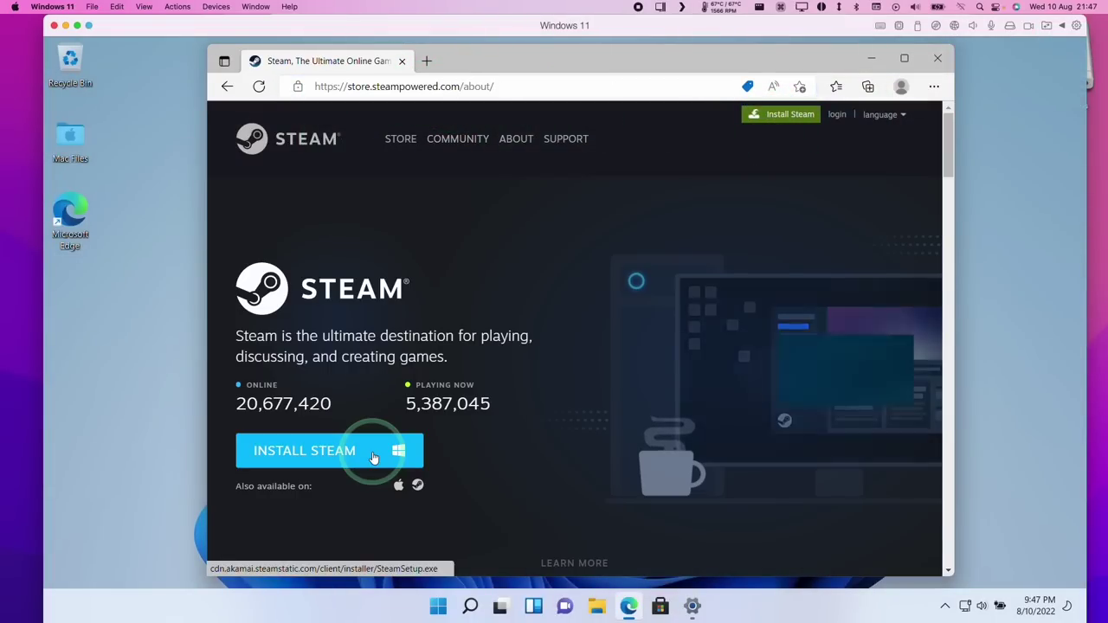
click(374, 456)
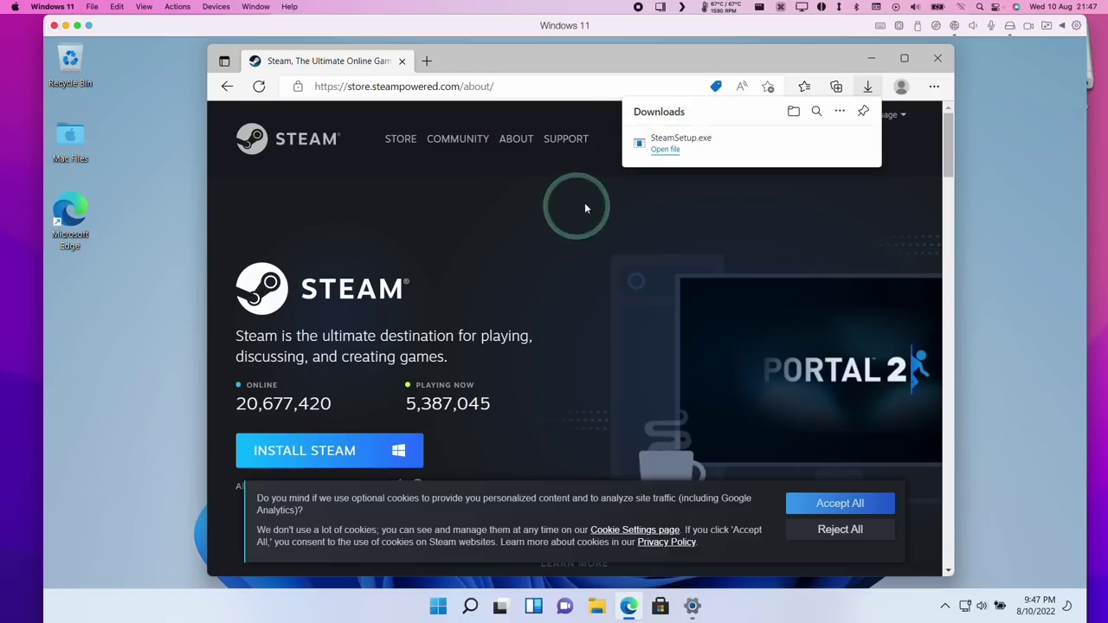
Step: Install Steam in English to the default location, then choose to log in to an existing account
click(673, 151)
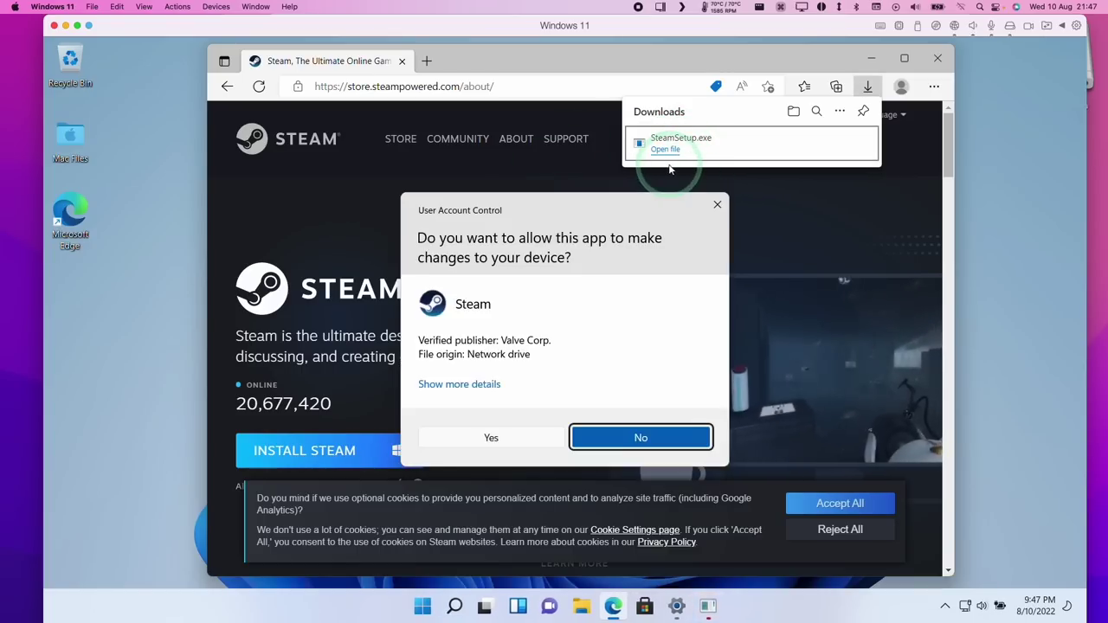
key(alt+y)
click(642, 435)
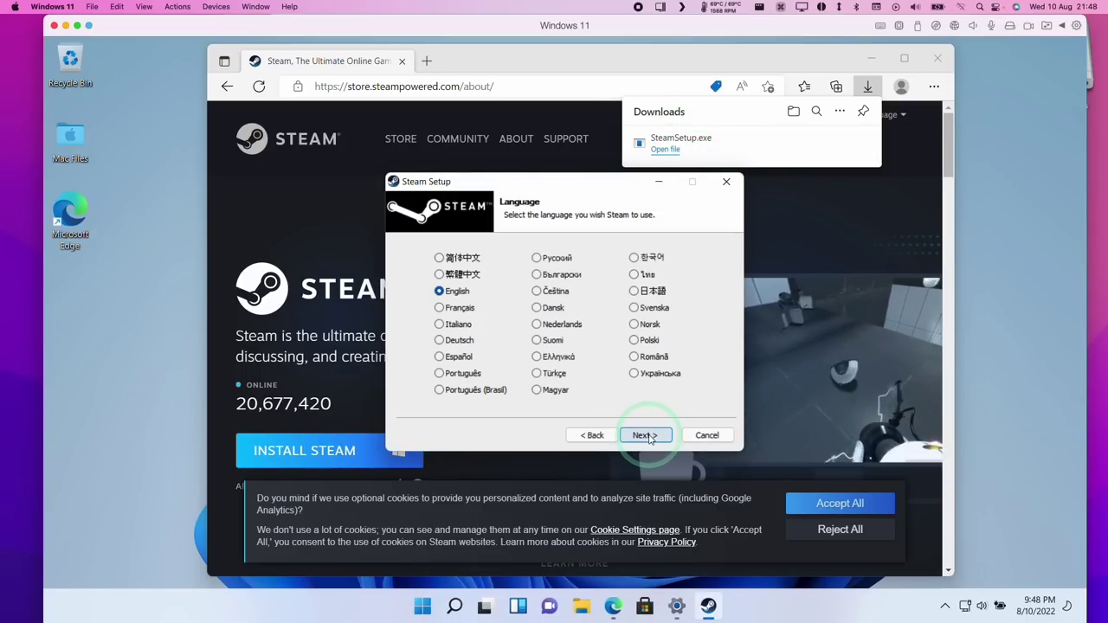
click(645, 437)
click(647, 436)
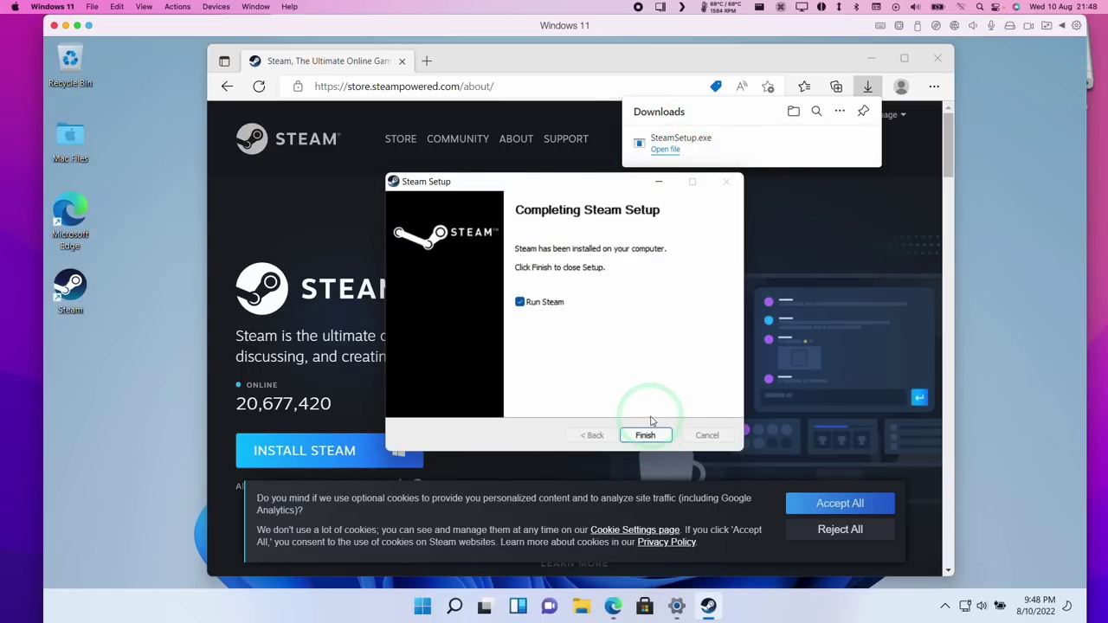
click(668, 430)
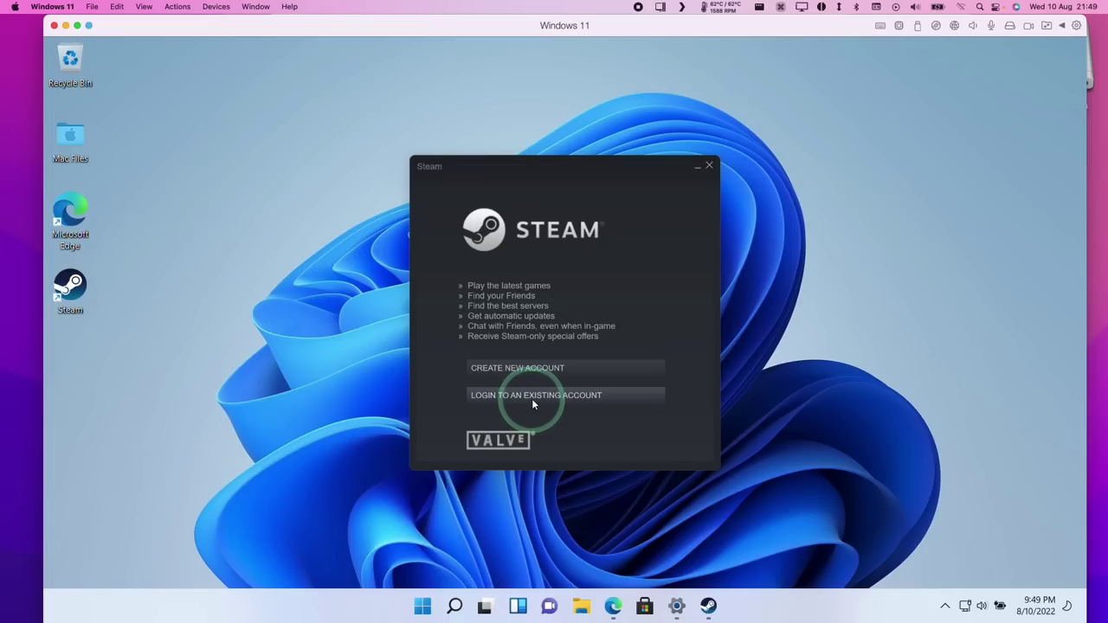
click(532, 396)
click(666, 268)
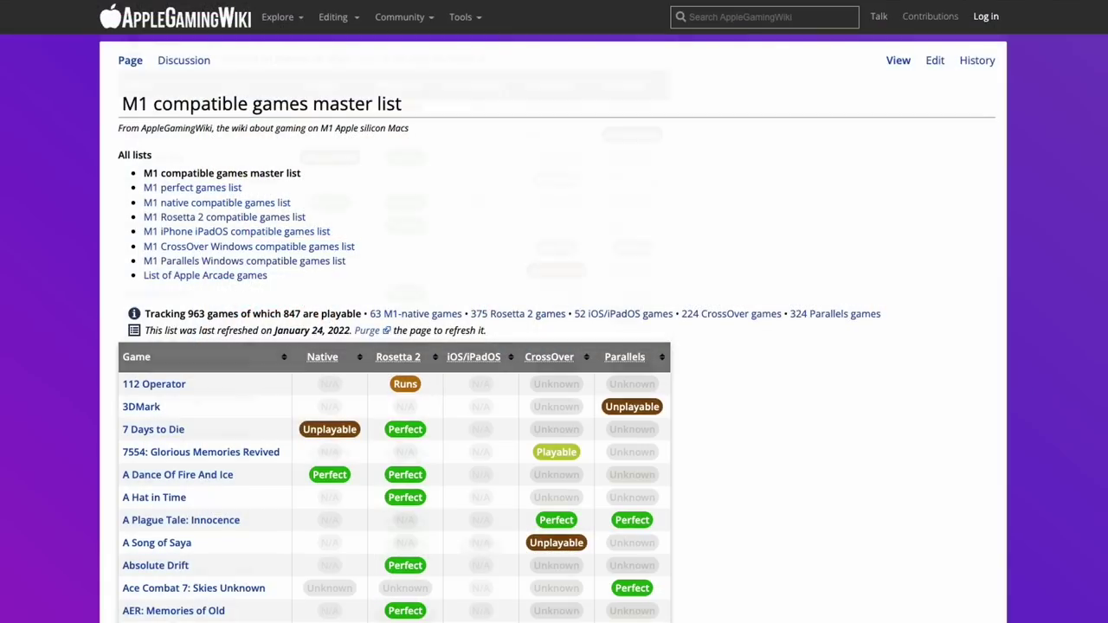
scroll(554, 346, down, 10)
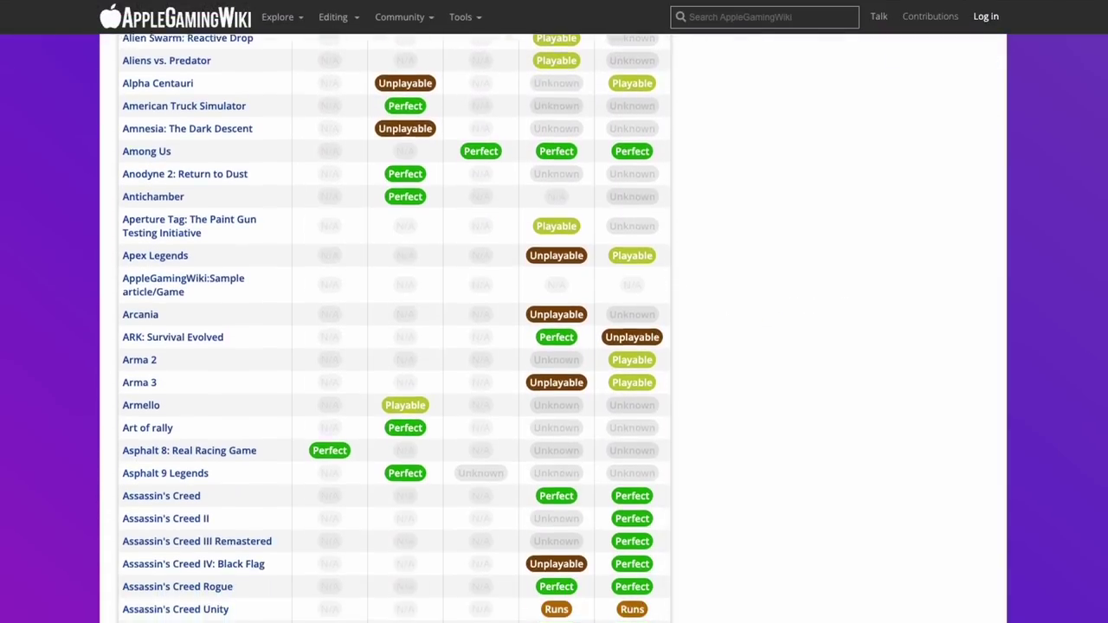
scroll(393, 347, down, 9)
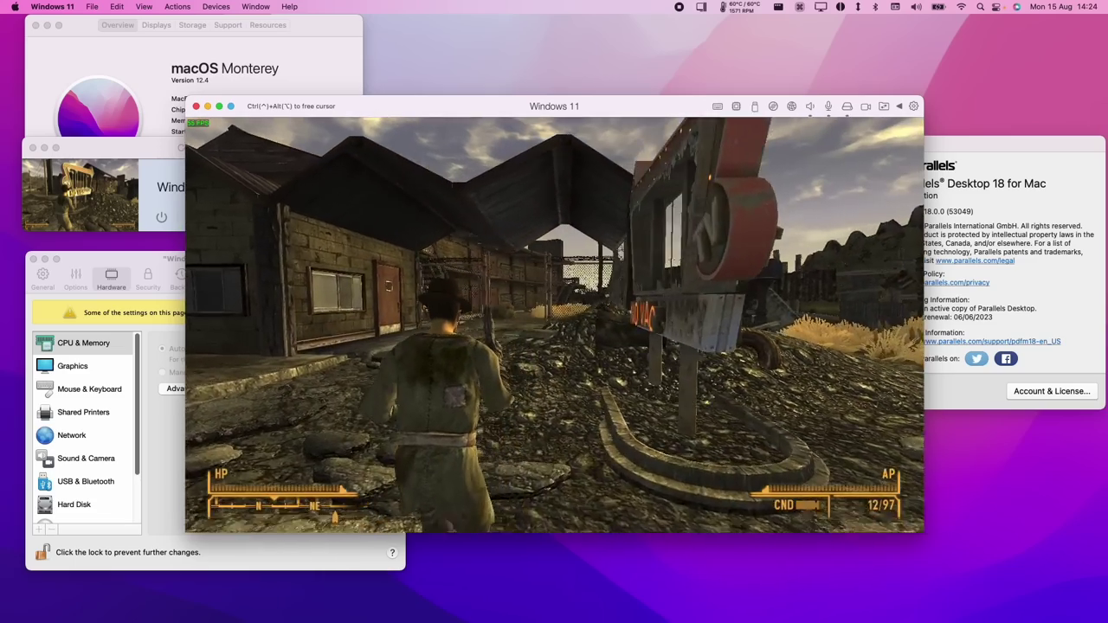
Step: Walk the Fallout character forward under the roofed structure with the W key
key(w)
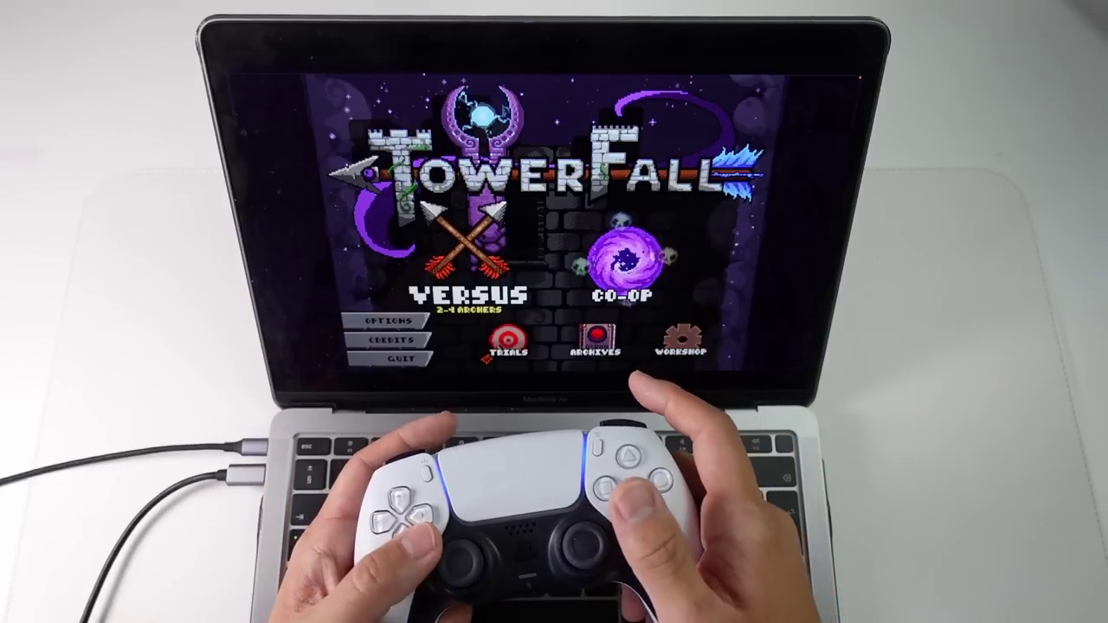
Step: Pick Versus from the TowerFall menu and move the archer right, up the central column, then left
key(Up)
key(Right)
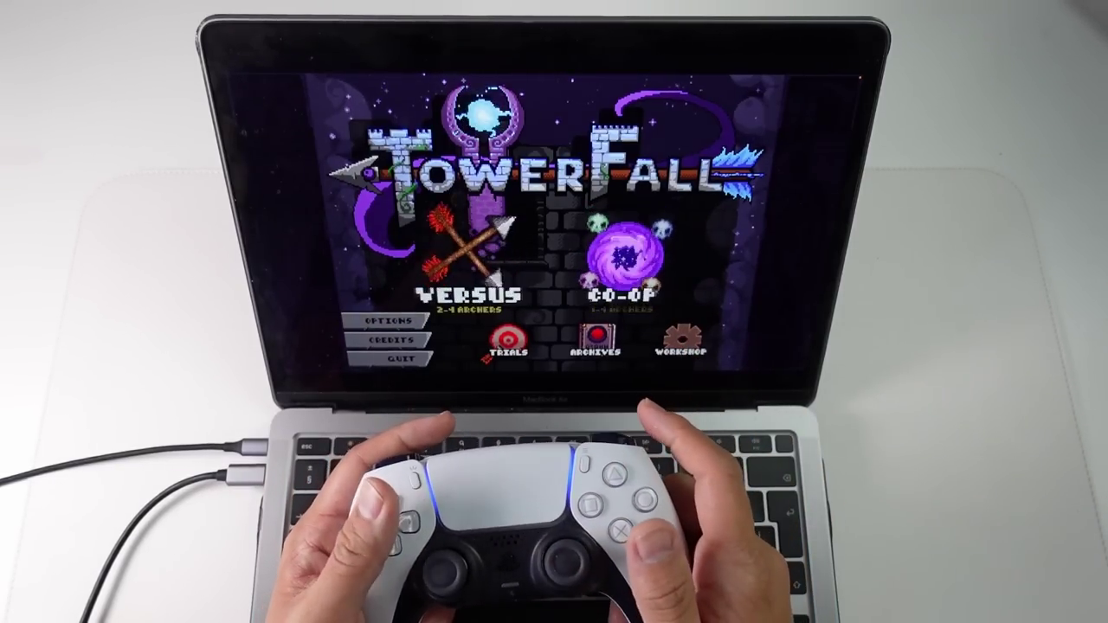
key(Down)
key(Down)
key(Down)
key(Up)
key(Up)
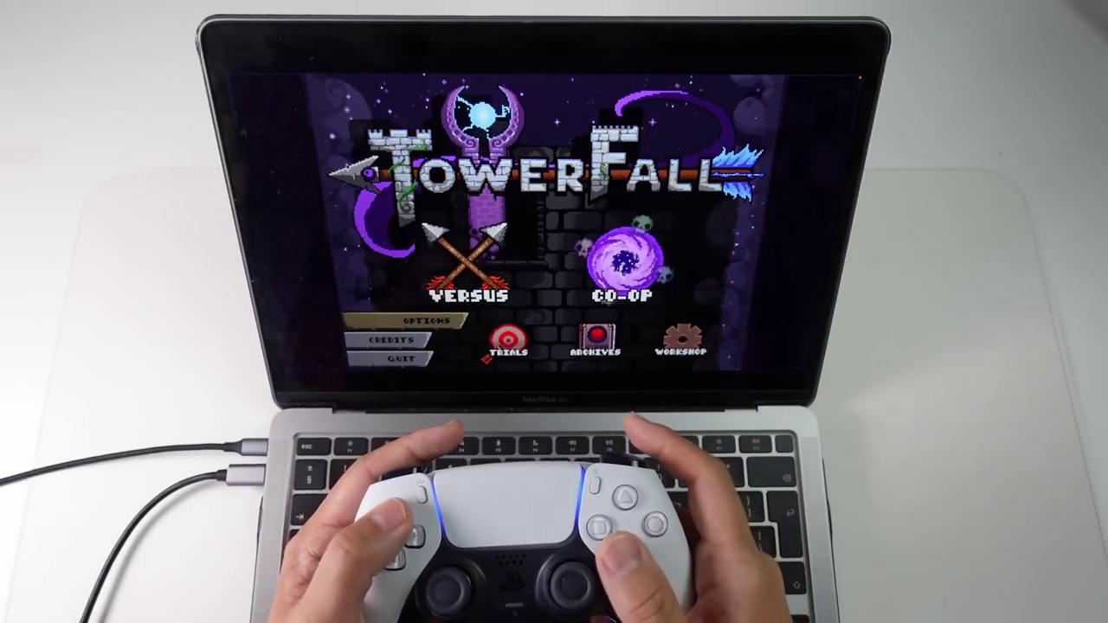
key(Up)
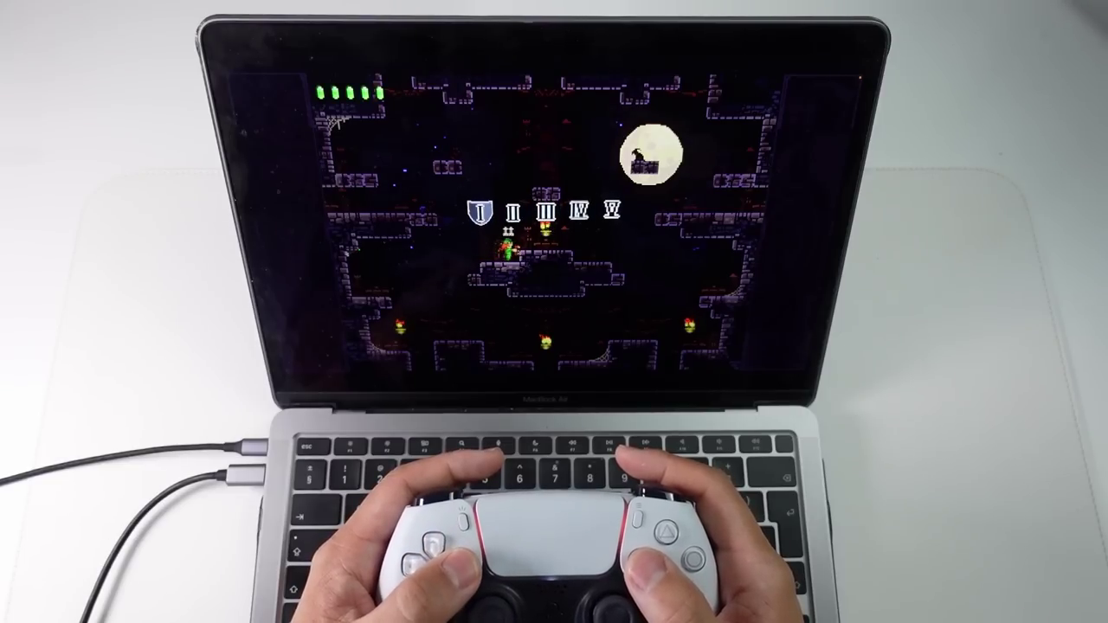
key(Right)
key(Up)
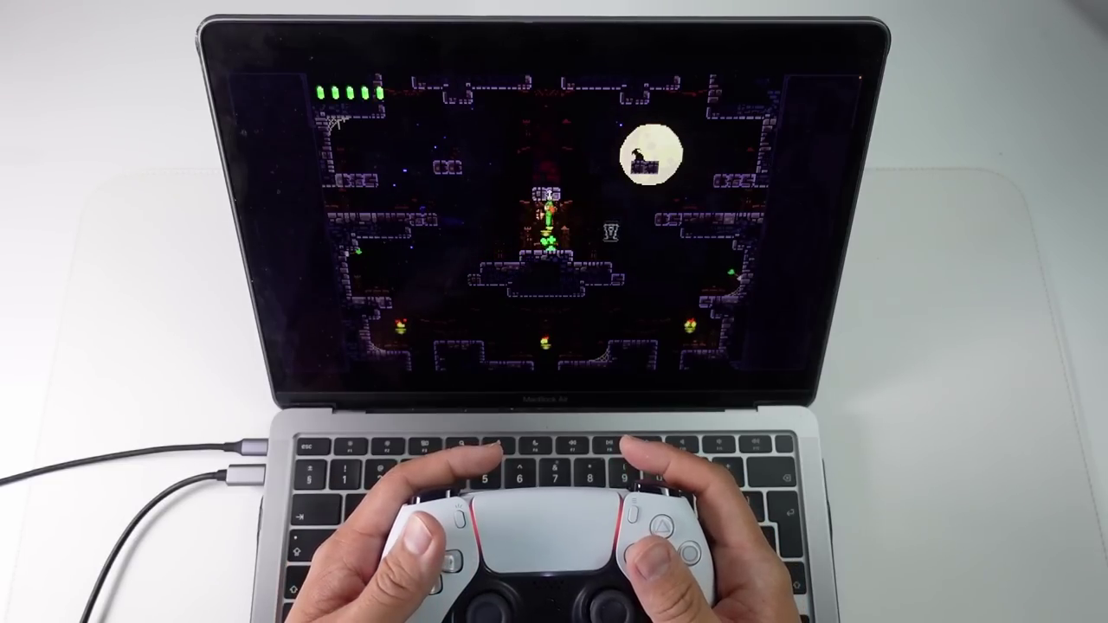
key(Left)
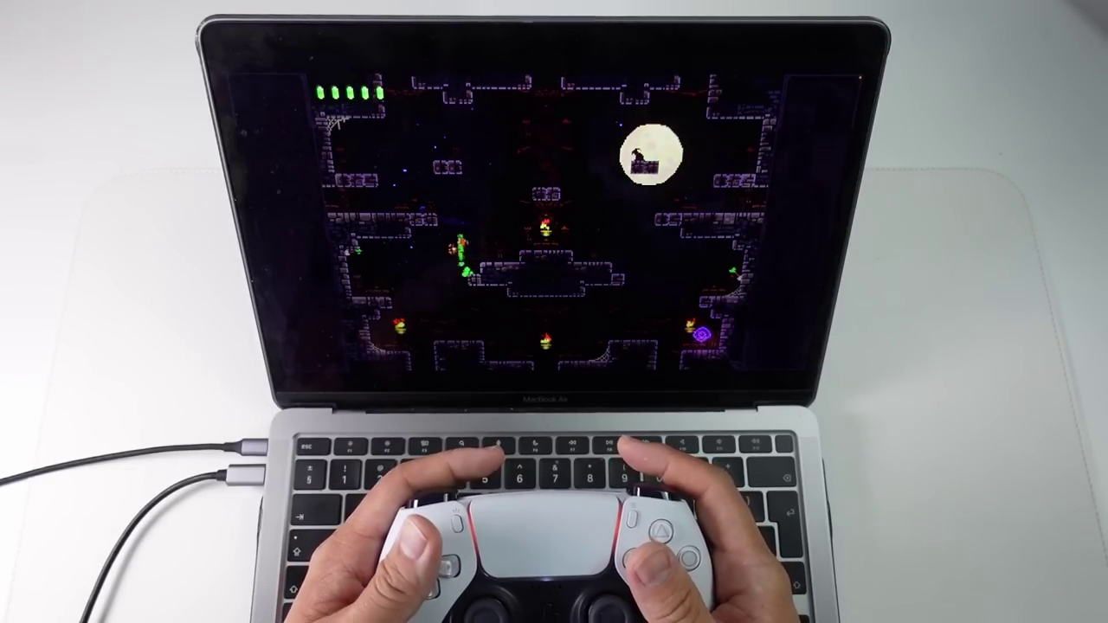
Step: Enable the Network Conditioner with the 3G profile, then start editing the Inbound Bandwidth limit
click(190, 337)
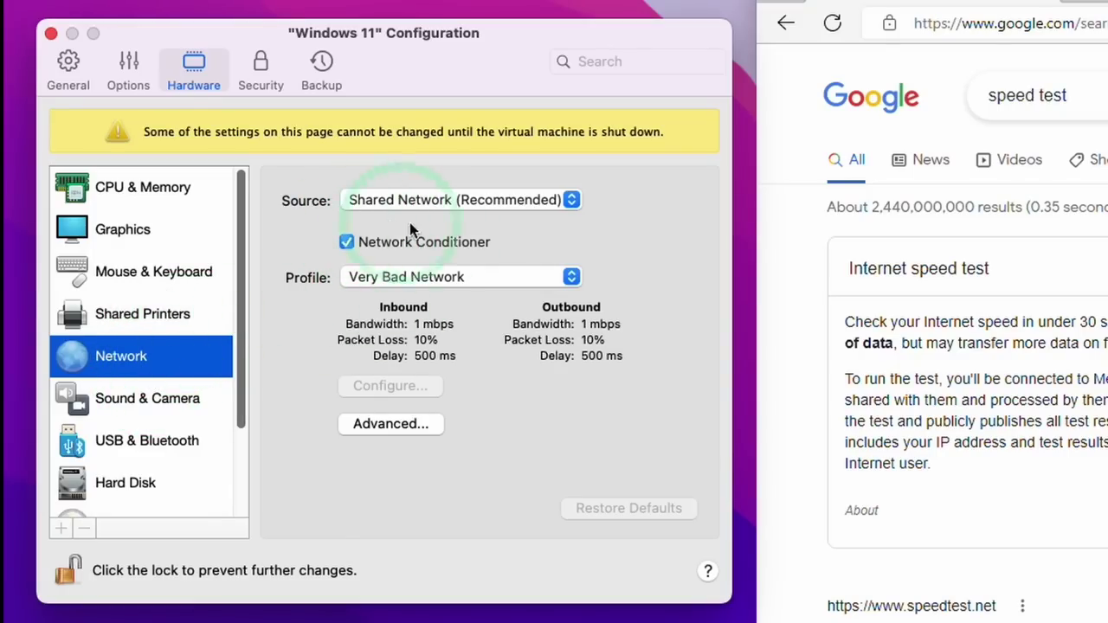
click(407, 277)
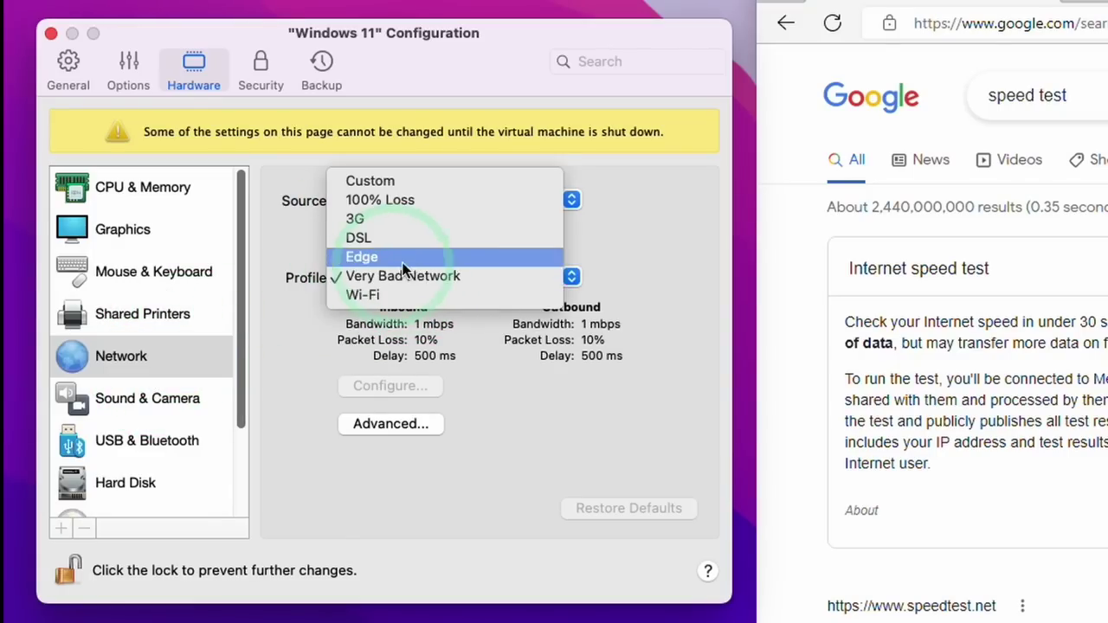
click(373, 181)
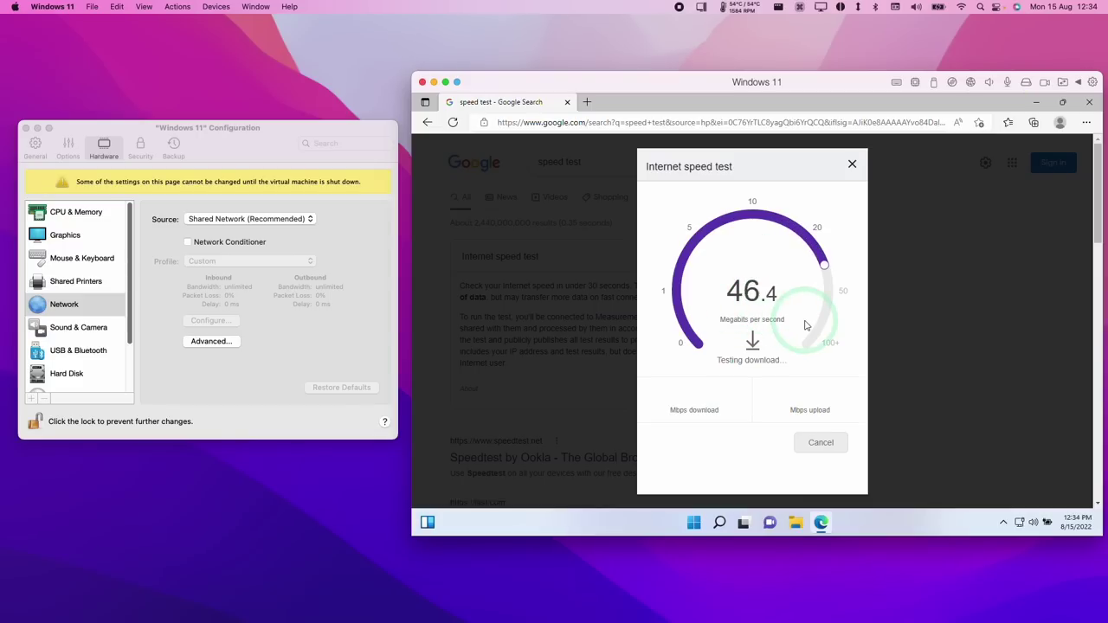
click(271, 259)
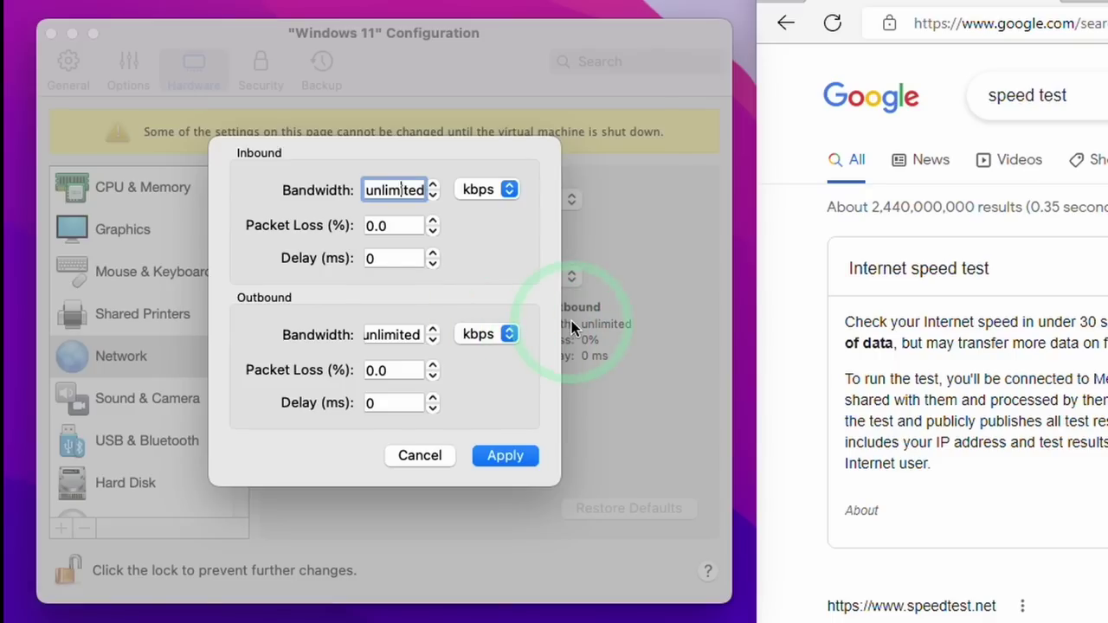
click(414, 191)
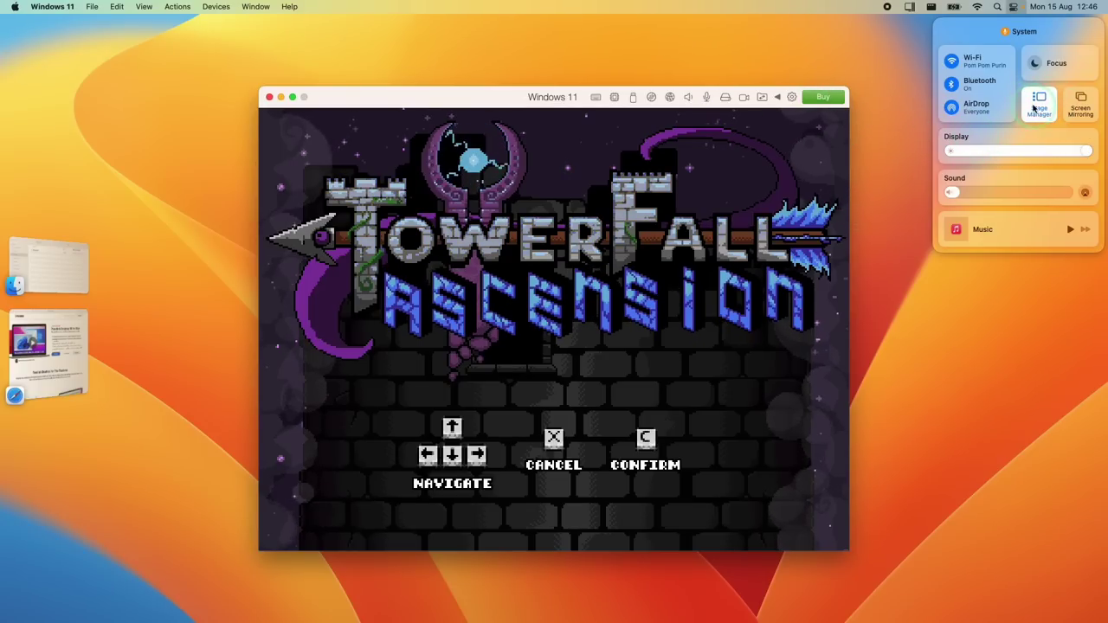
Step: Close Control Center and cycle Stage Manager through Safari and Finder, then back to TowerFall
key(Escape)
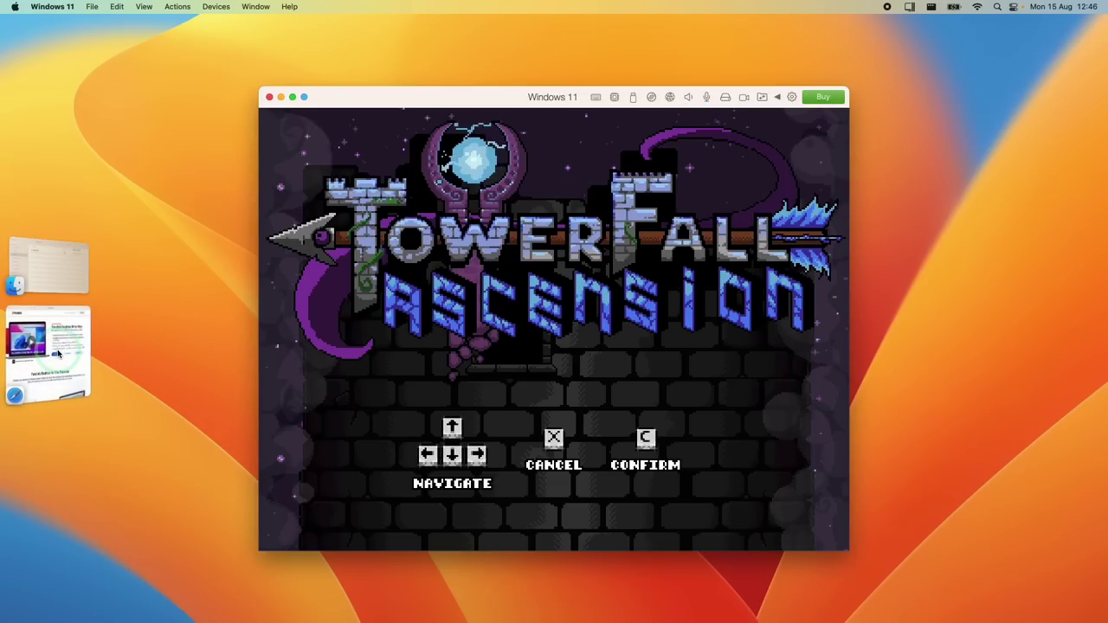
click(81, 367)
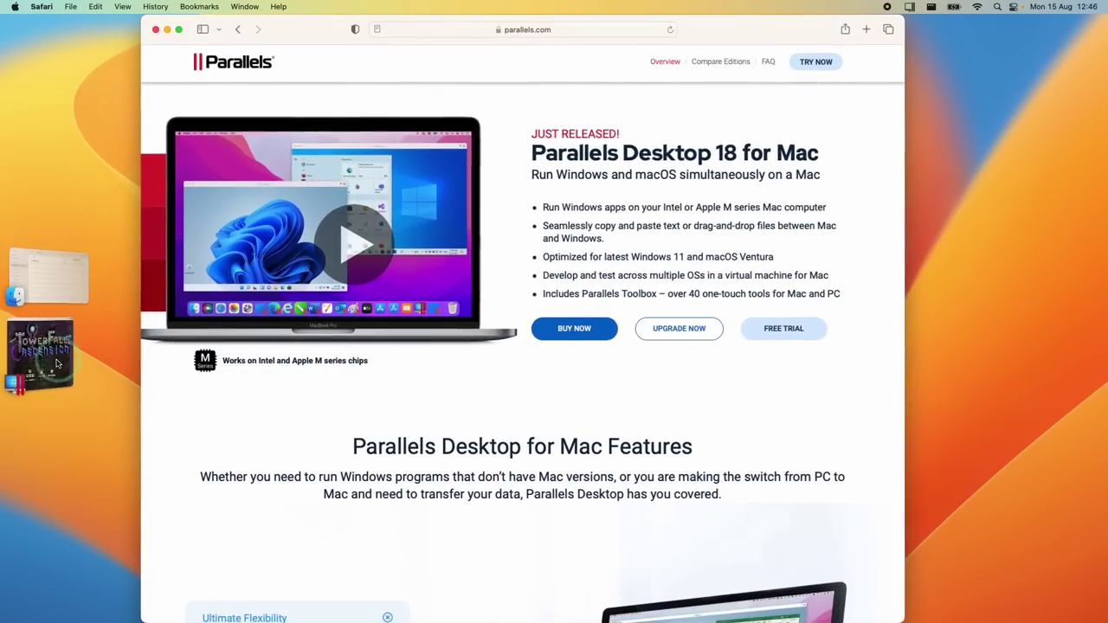
click(43, 359)
click(42, 358)
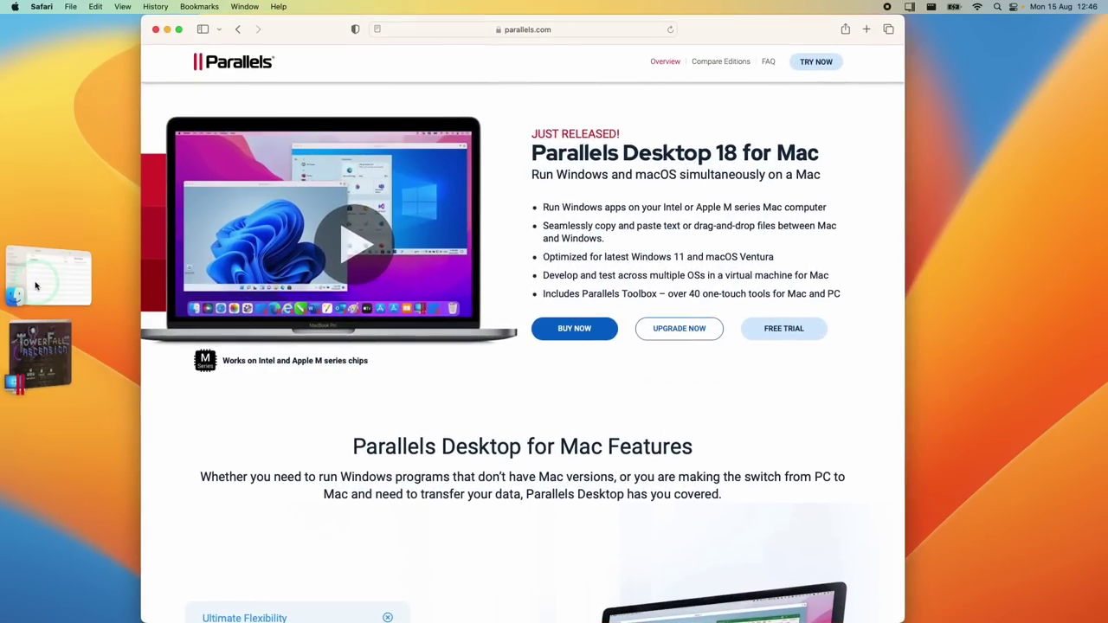
click(60, 284)
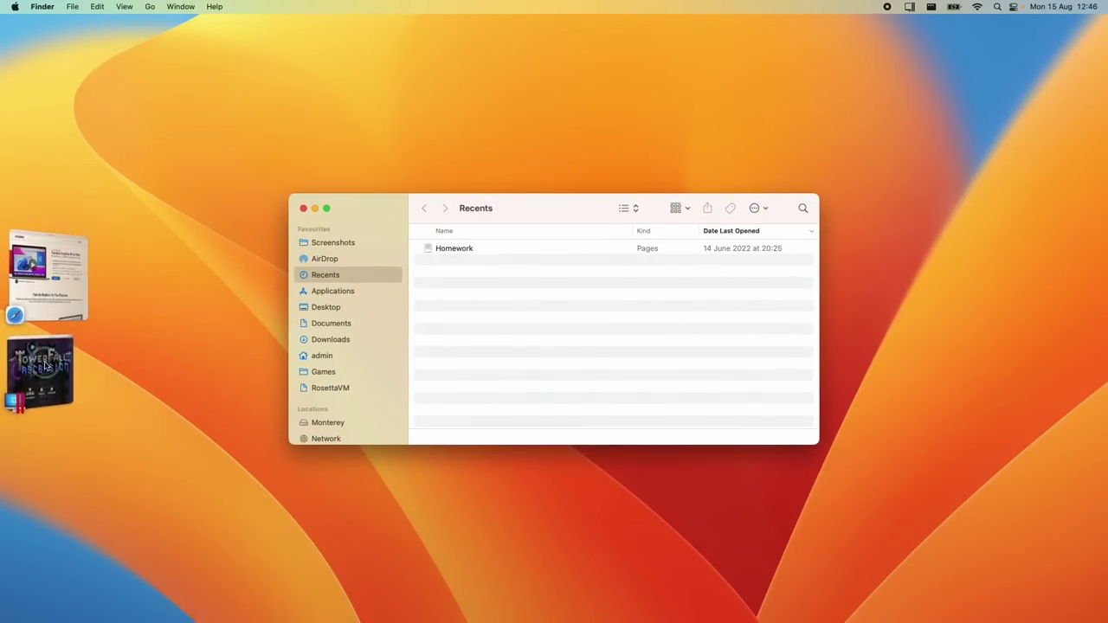
click(40, 359)
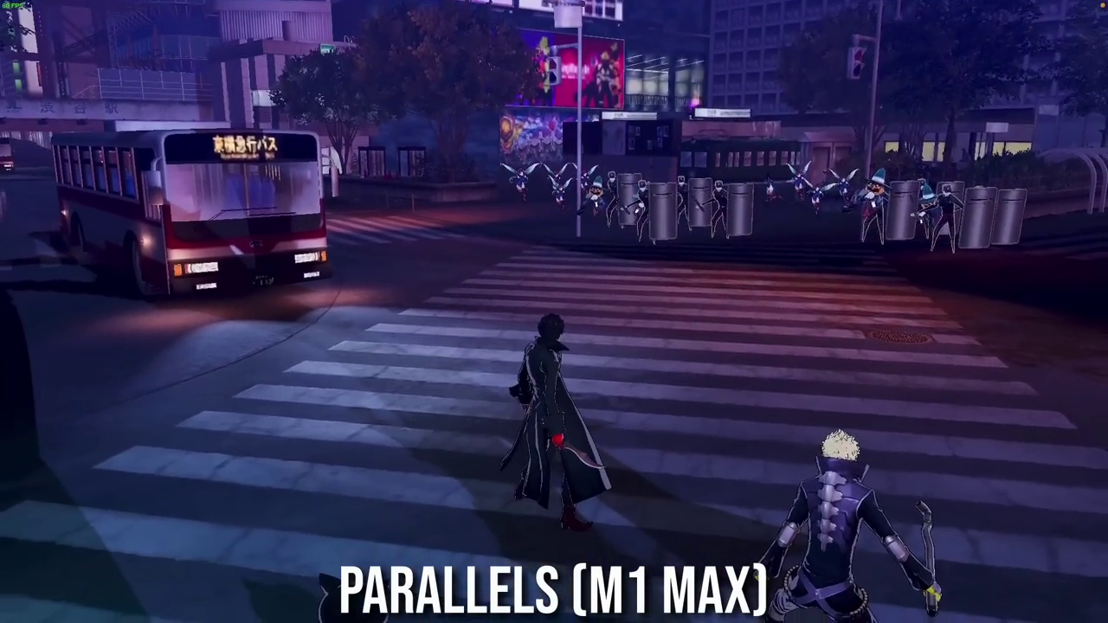
Step: Dash Joker to the railing by the lamp post and ambush the Shadows from hiding
key(n)
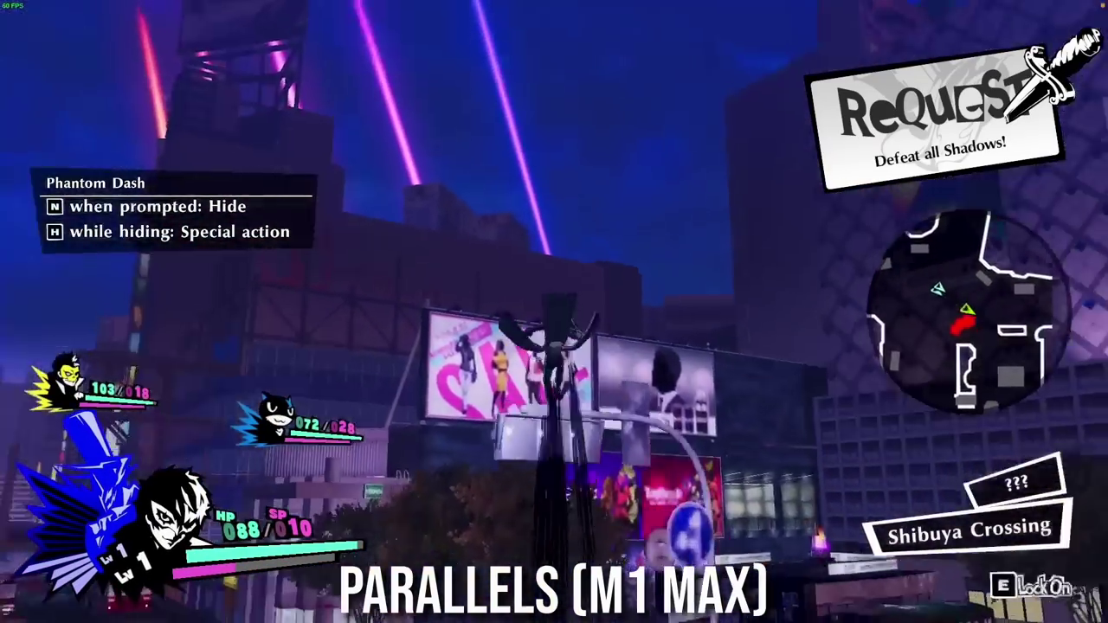
key(h)
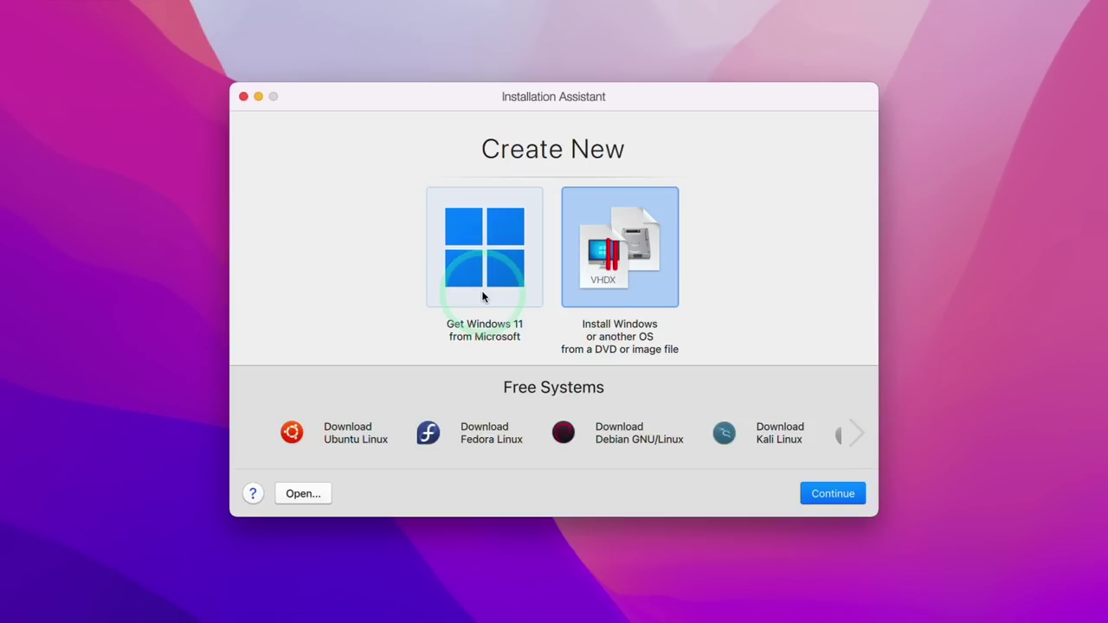
Step: Choose Get Windows 11 from Microsoft in the Installation Assistant and begin the Install Windows download
click(482, 296)
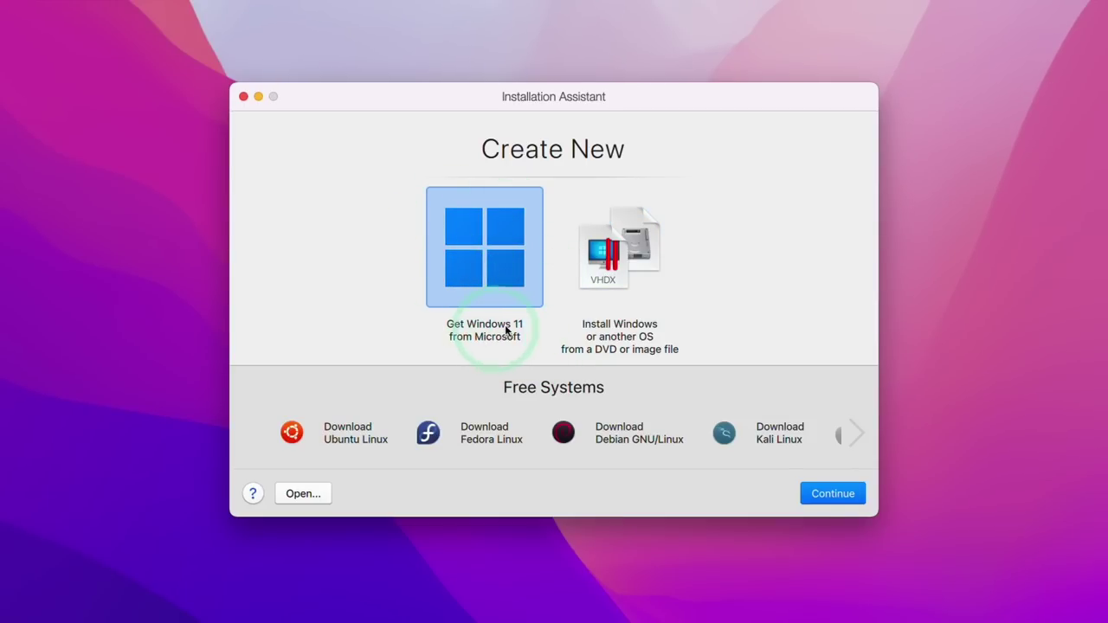
click(835, 495)
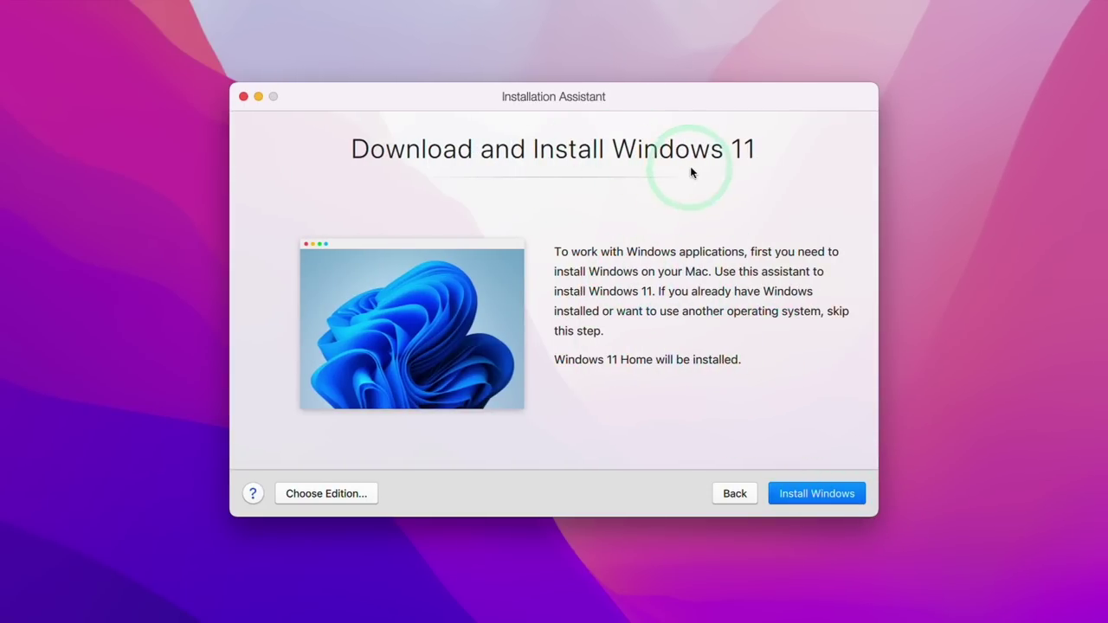
click(805, 494)
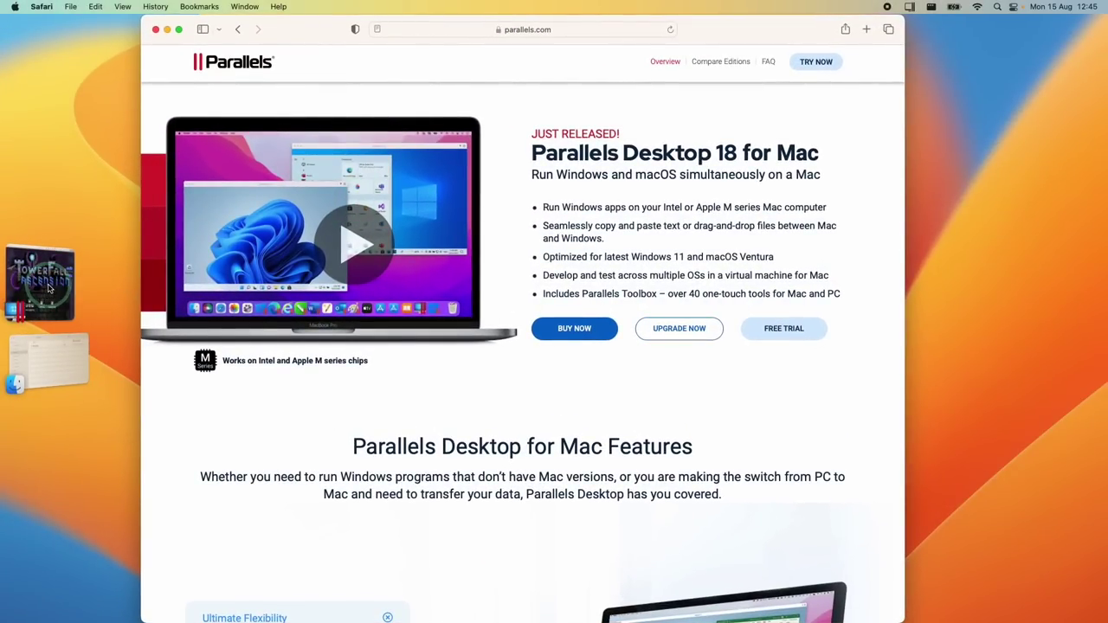
click(45, 281)
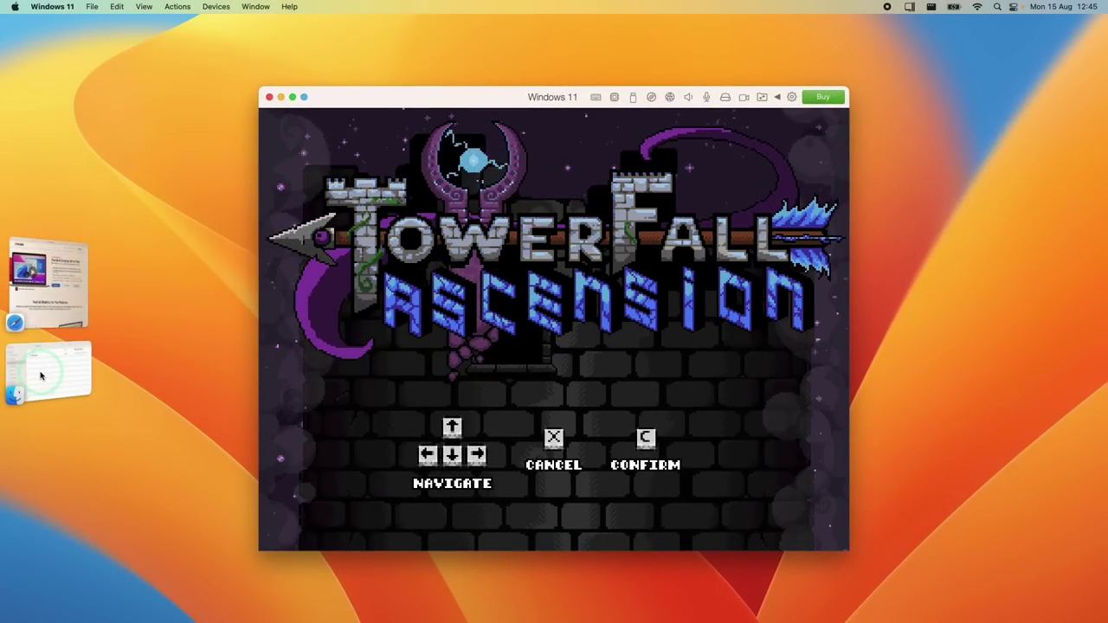
click(40, 374)
click(63, 278)
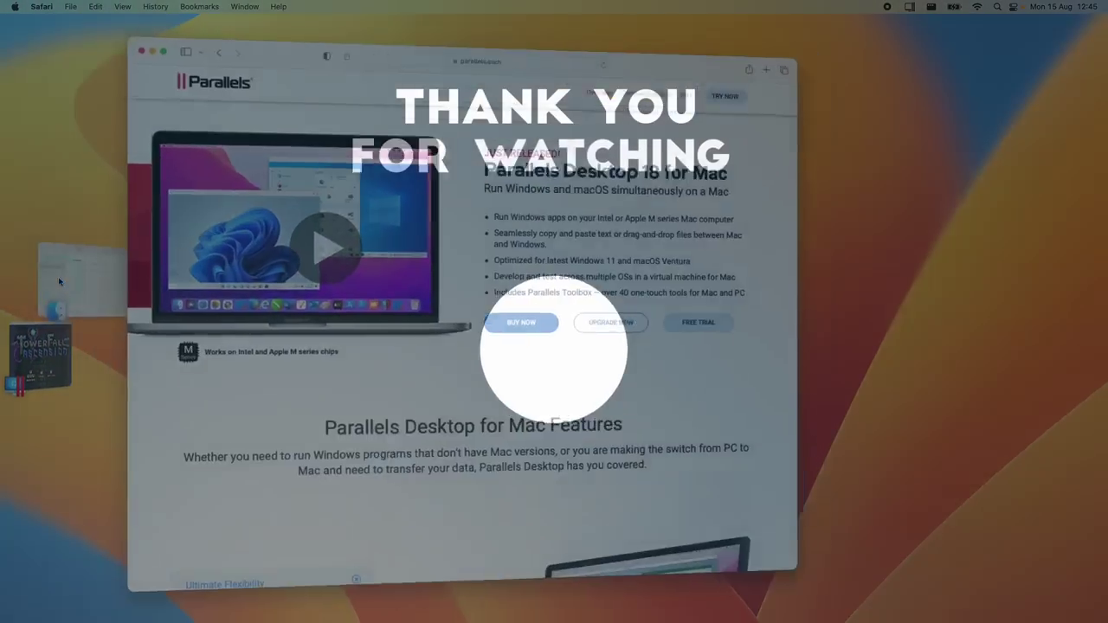